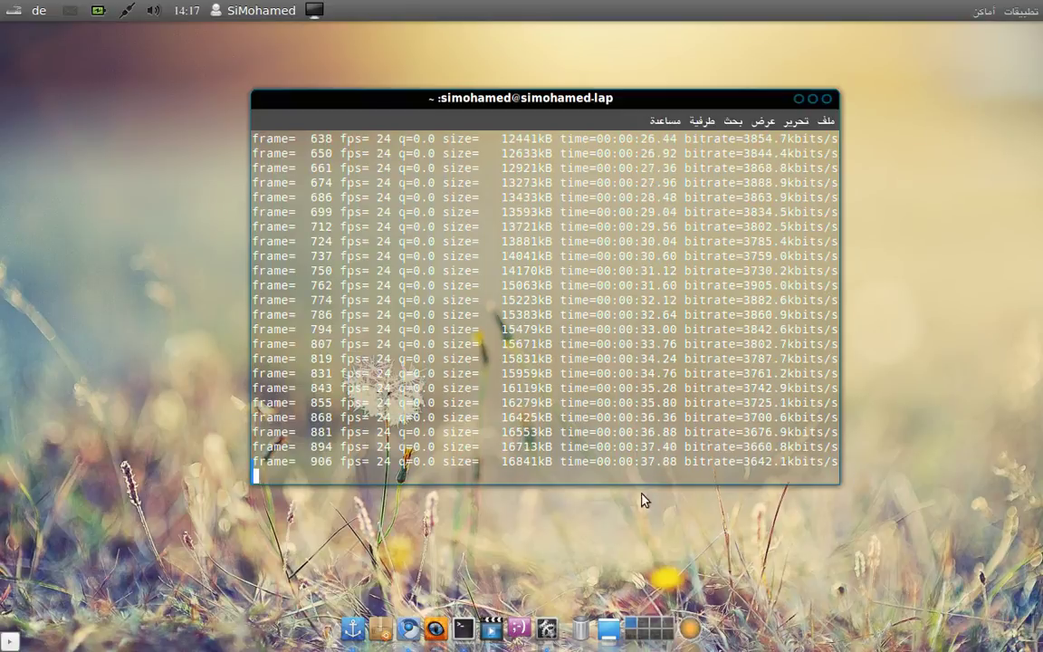
Minimize the terminal window and quit the Docky dock
left_click(812, 100)
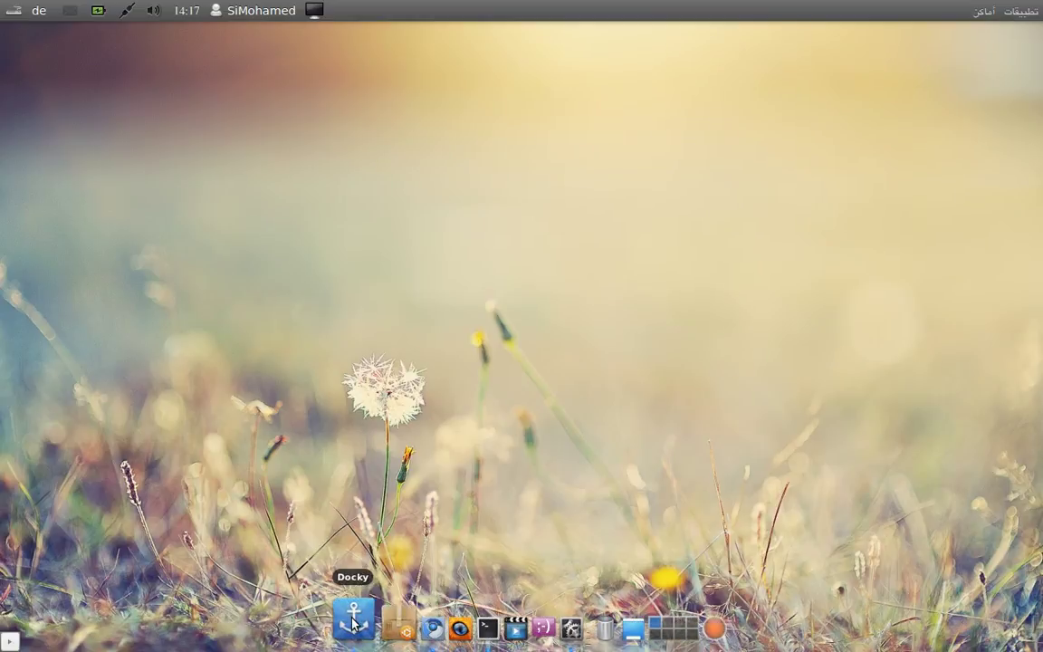
right_click(353, 623)
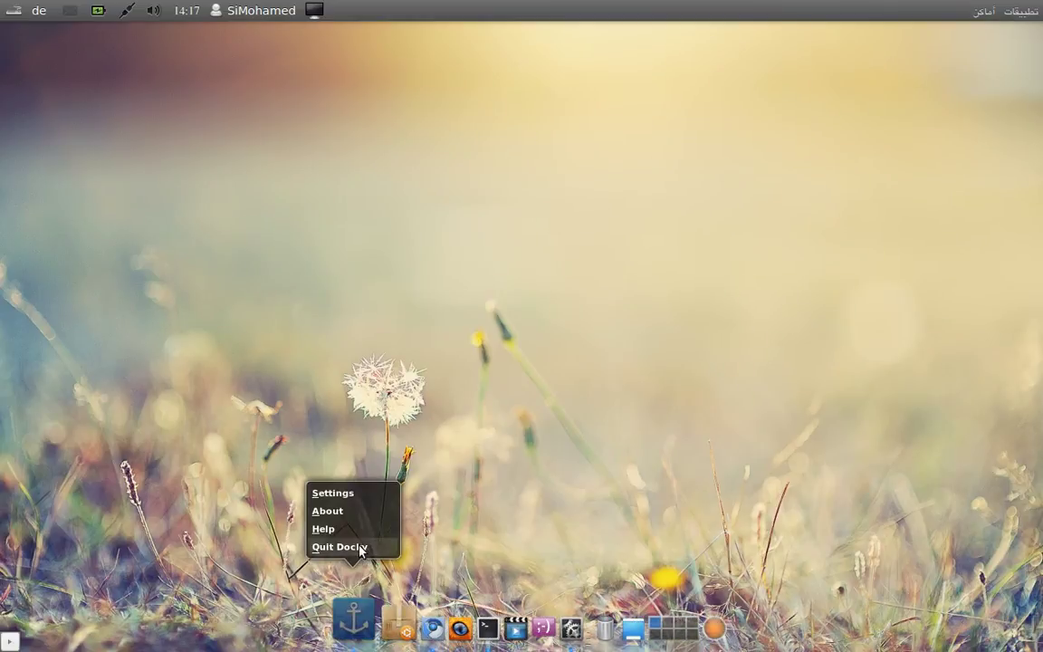
left_click(339, 546)
Expand the hidden bottom panel and review its hide-button options in the panel properties
left_click(9, 640)
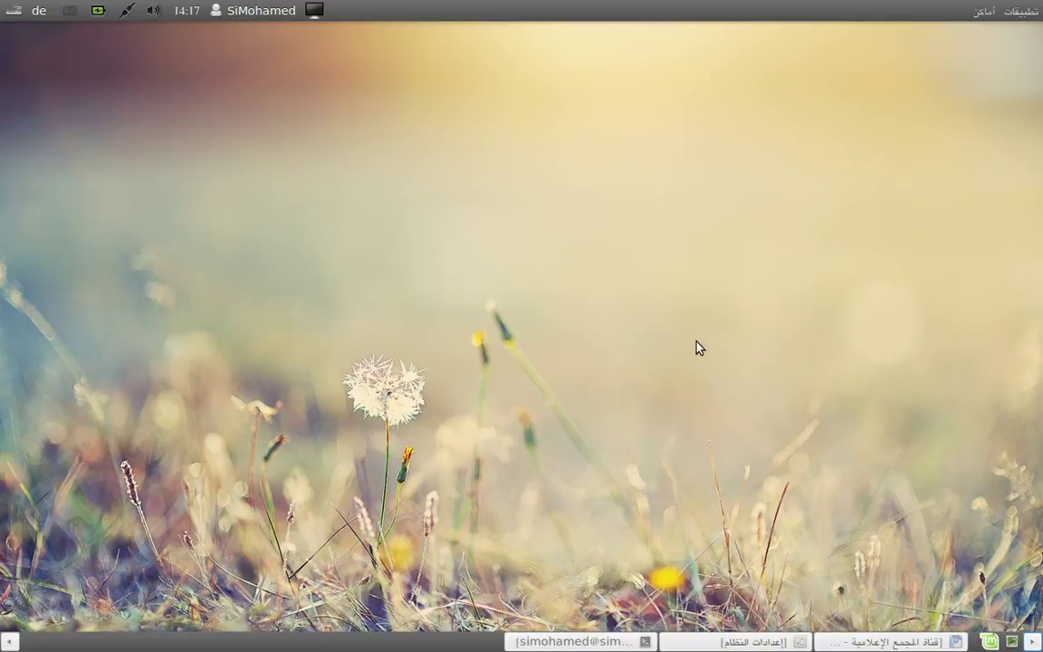
right_click(359, 646)
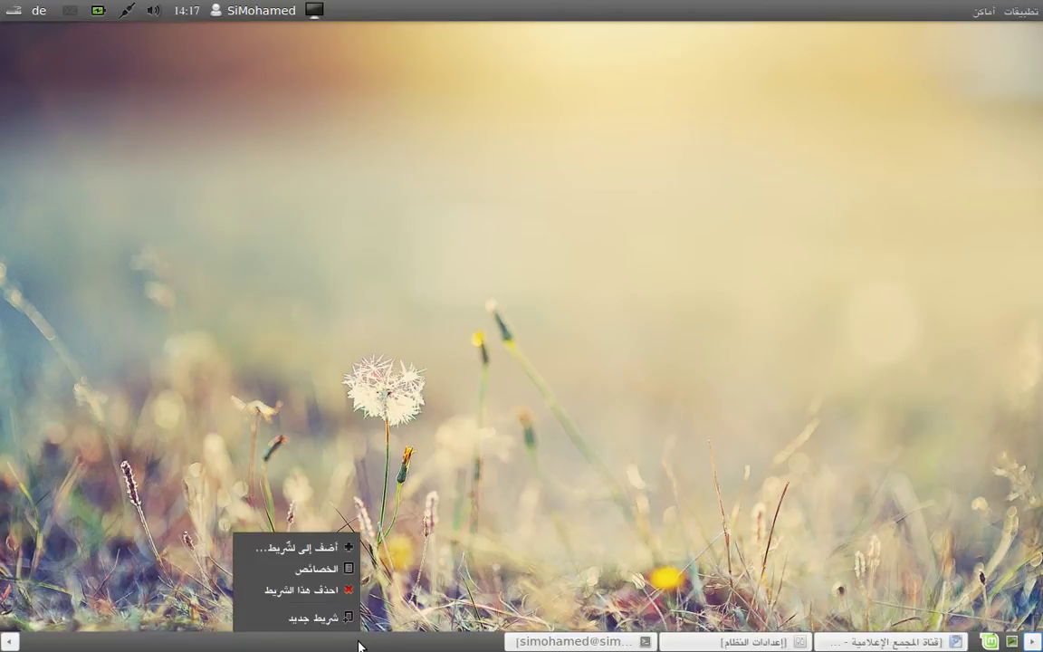
left_click(307, 568)
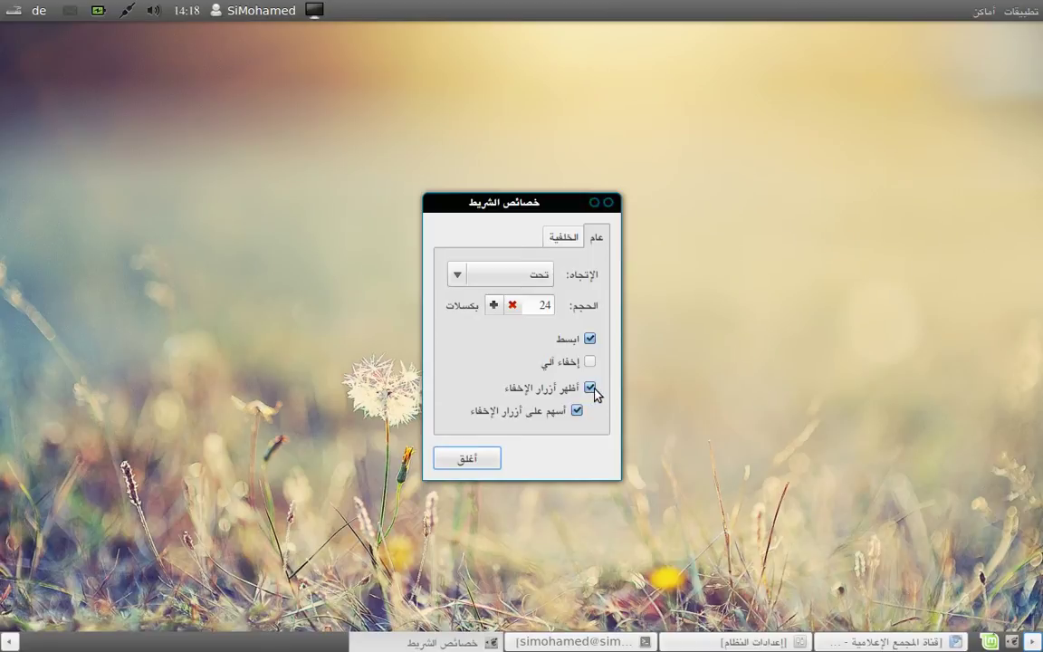
left_click(468, 462)
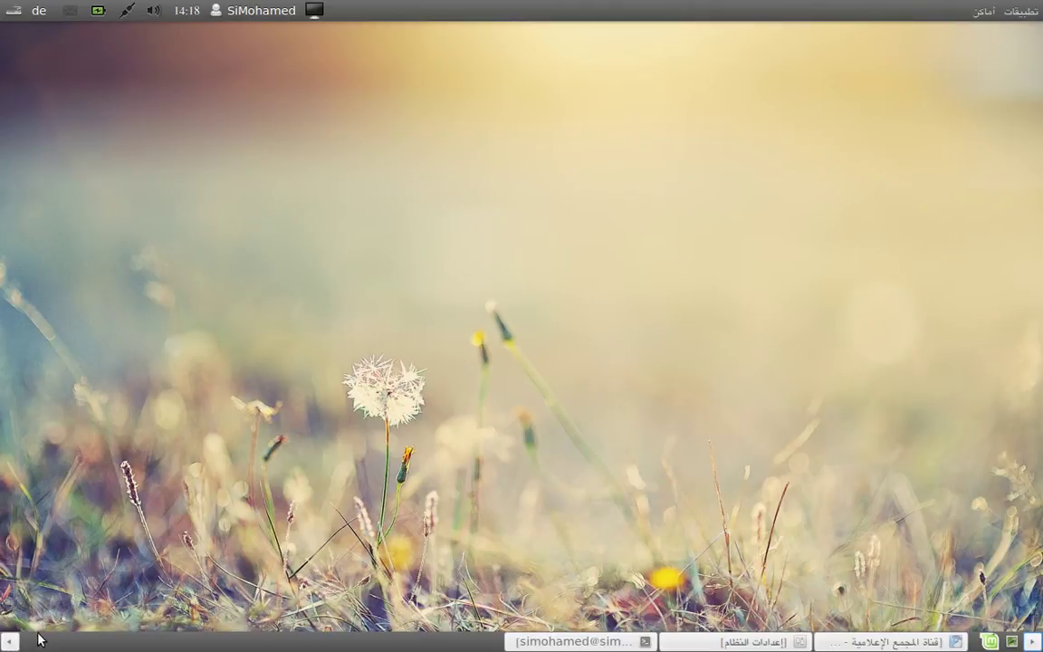
Collapse the bottom panel, restore it, and collapse it toward the opposite side of the screen
left_click(9, 643)
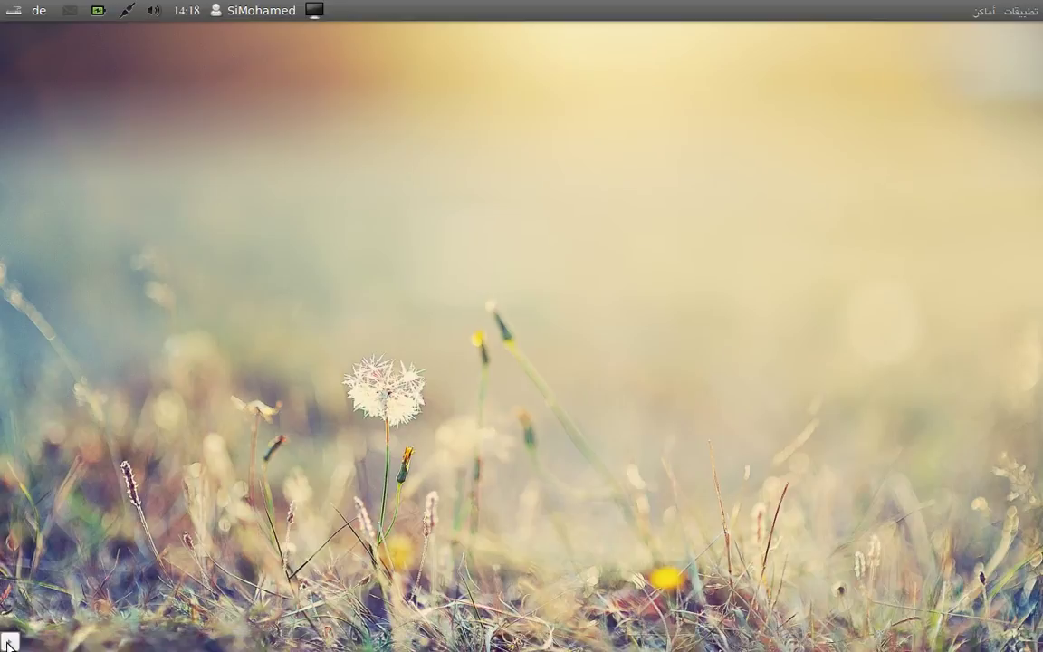
left_click(9, 643)
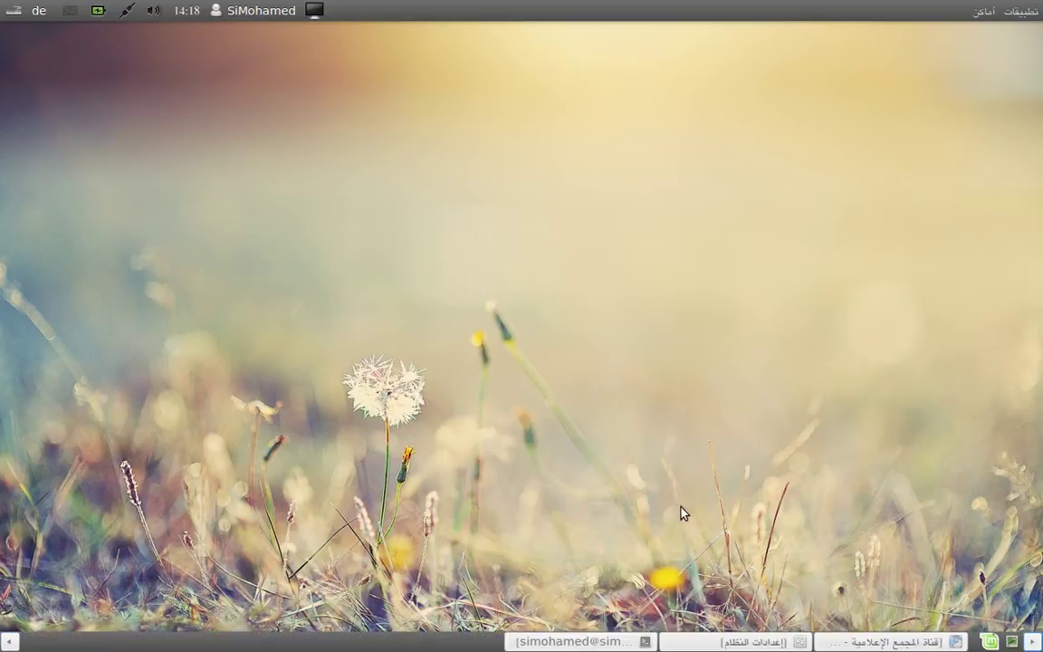
left_click(1031, 641)
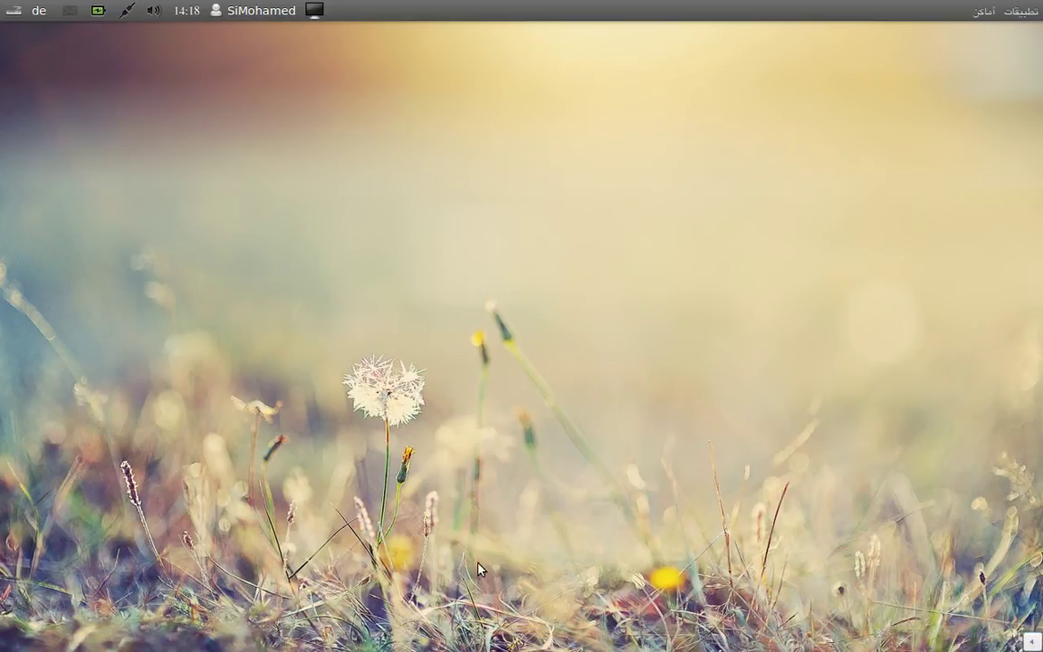
Review the hide-button options in the top panel's properties and close them
right_click(682, 16)
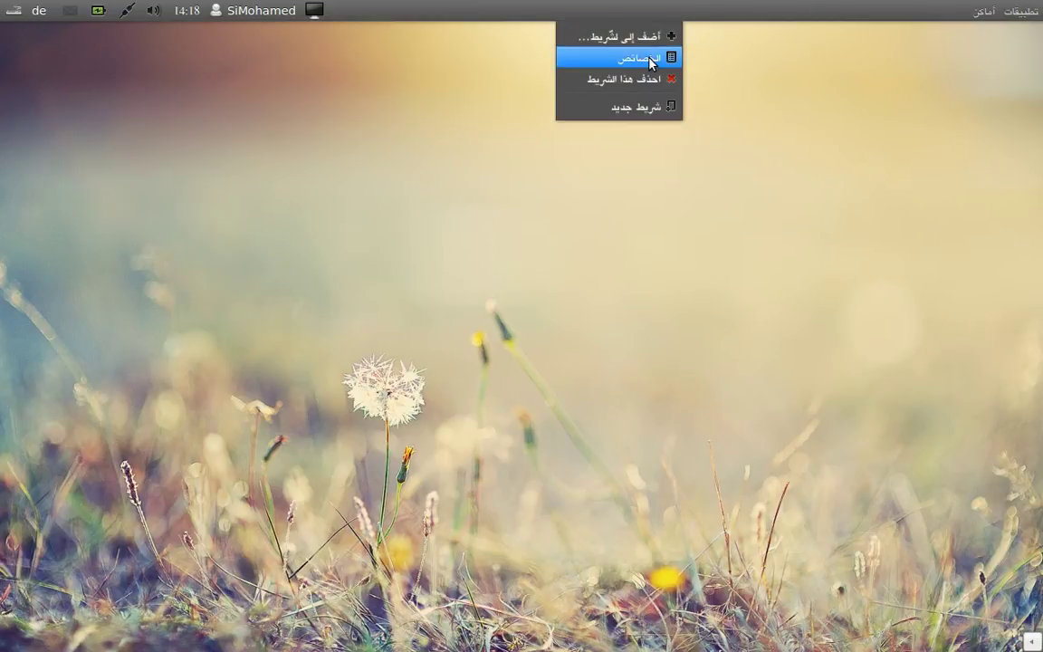
left_click(668, 56)
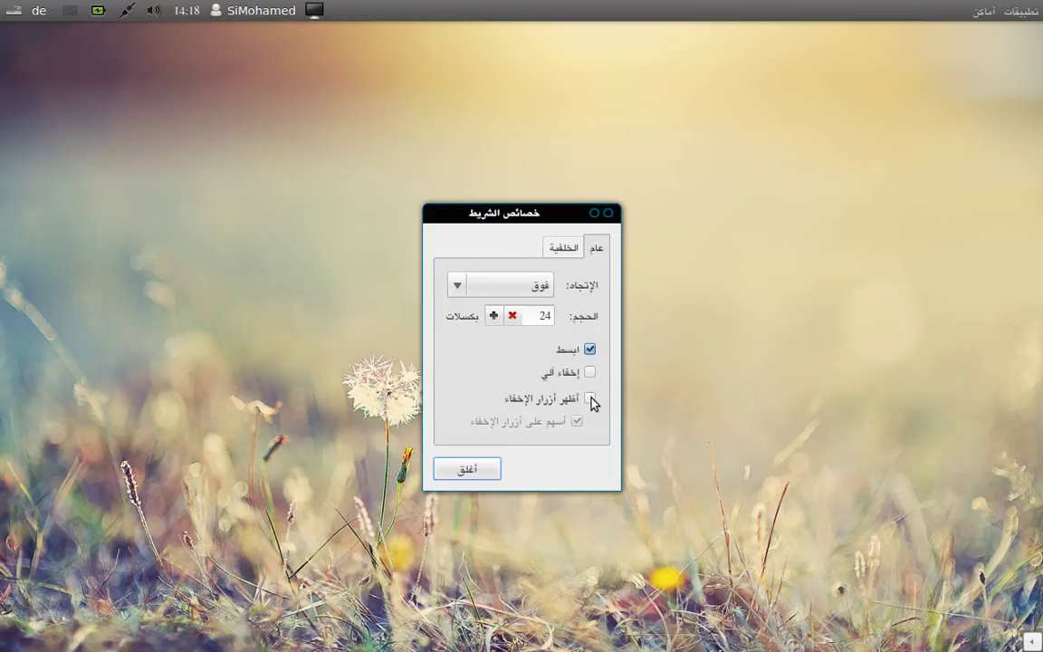
left_click(466, 469)
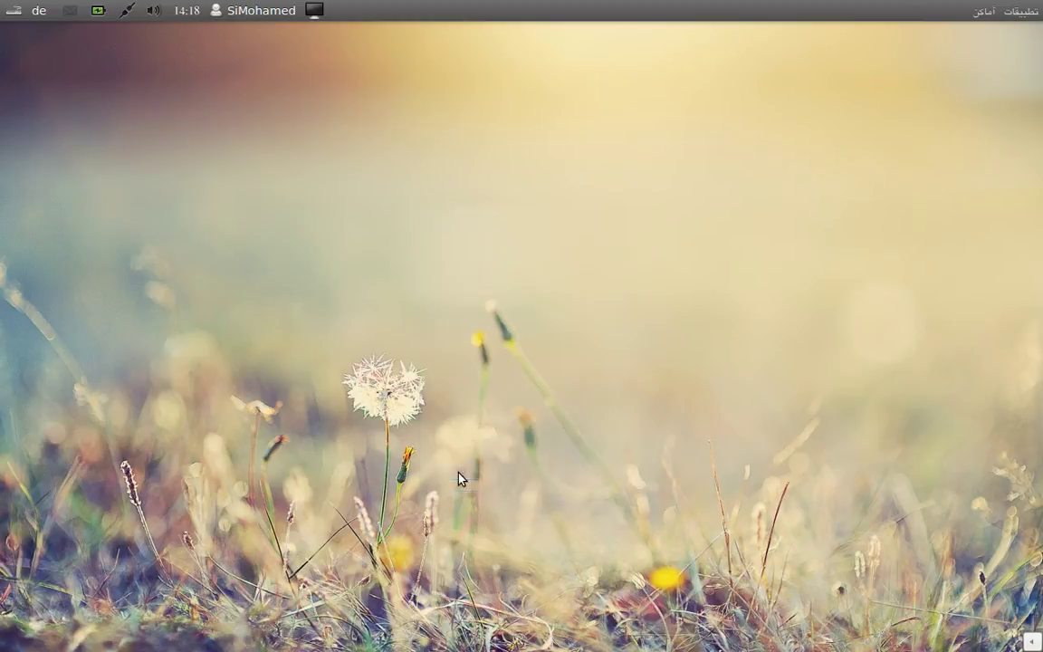
Expand the collapsed bottom panel and open the Ubuntu Software Center
left_click(1031, 641)
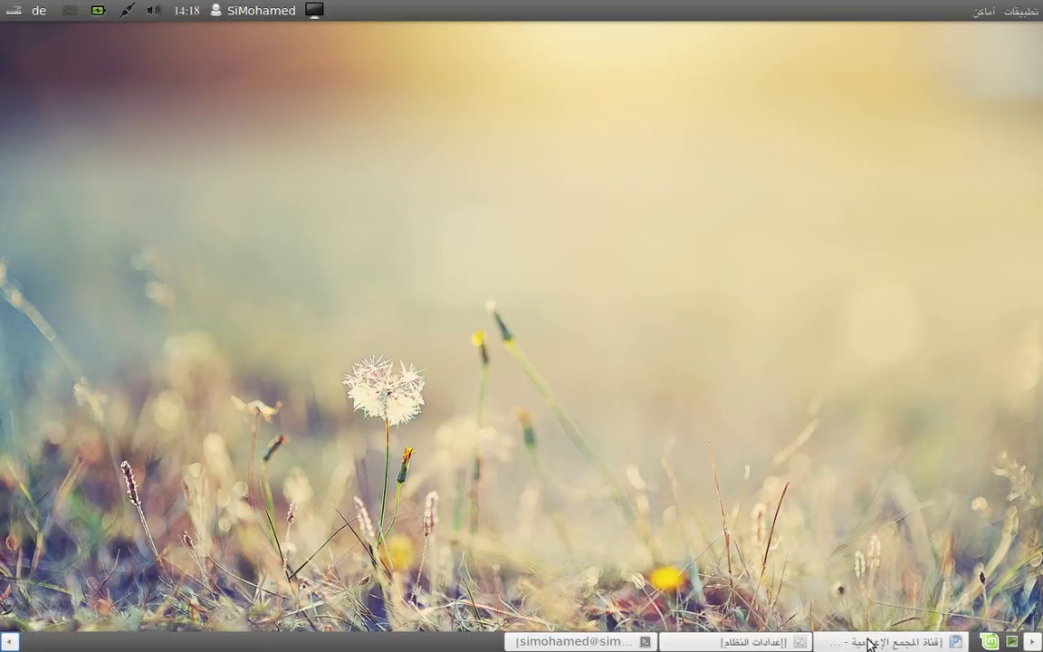
left_click(1018, 11)
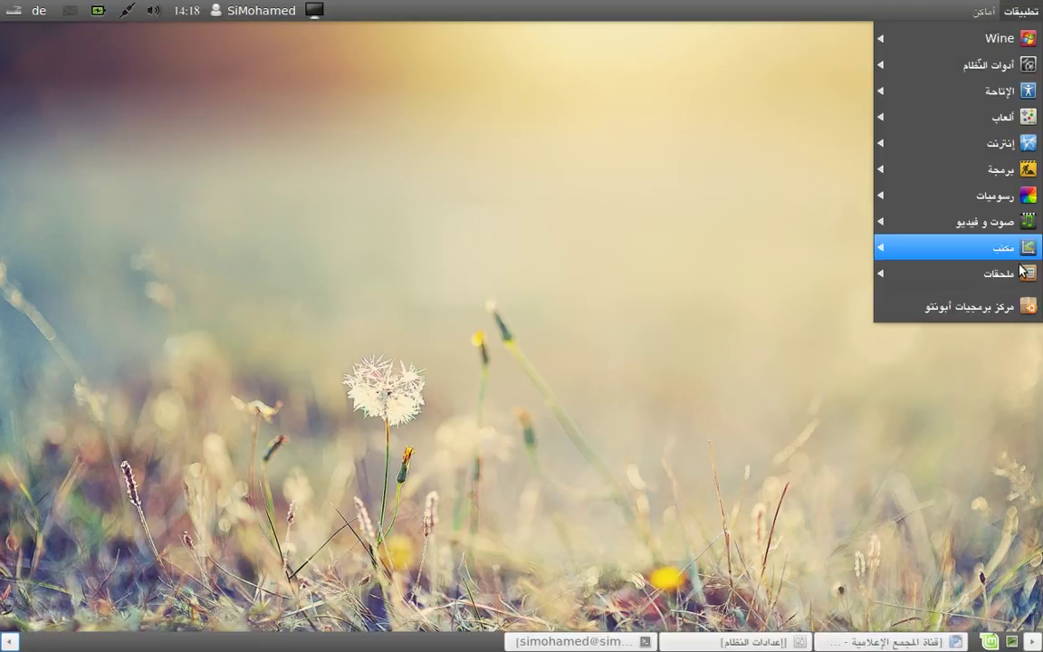
left_click(913, 274)
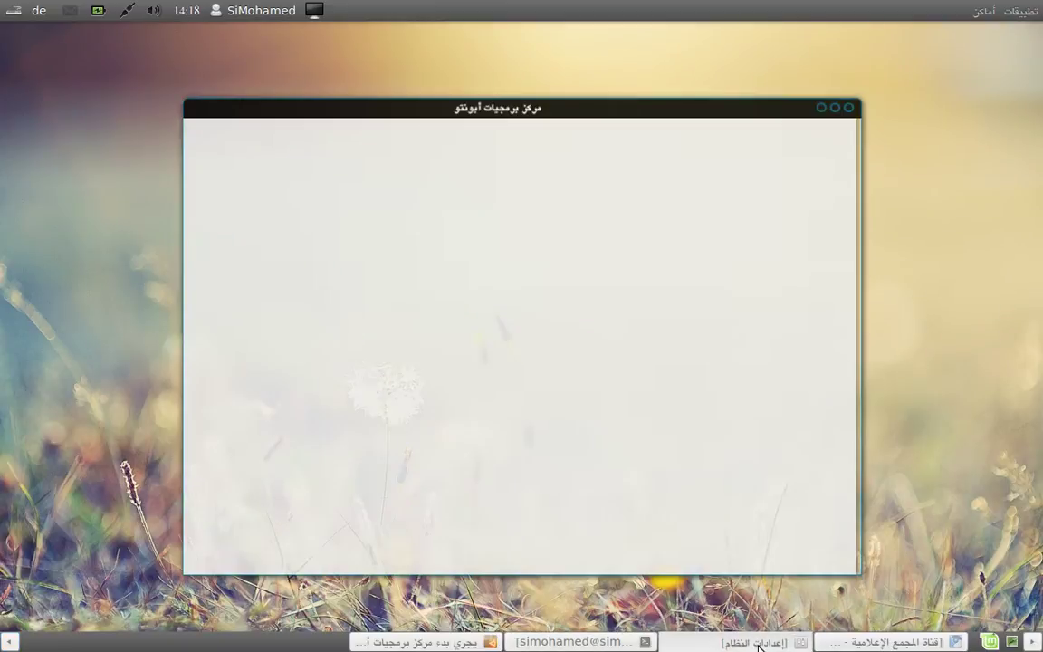
Bring up System Settings, view the Appearance settings, and close the window
left_click(758, 643)
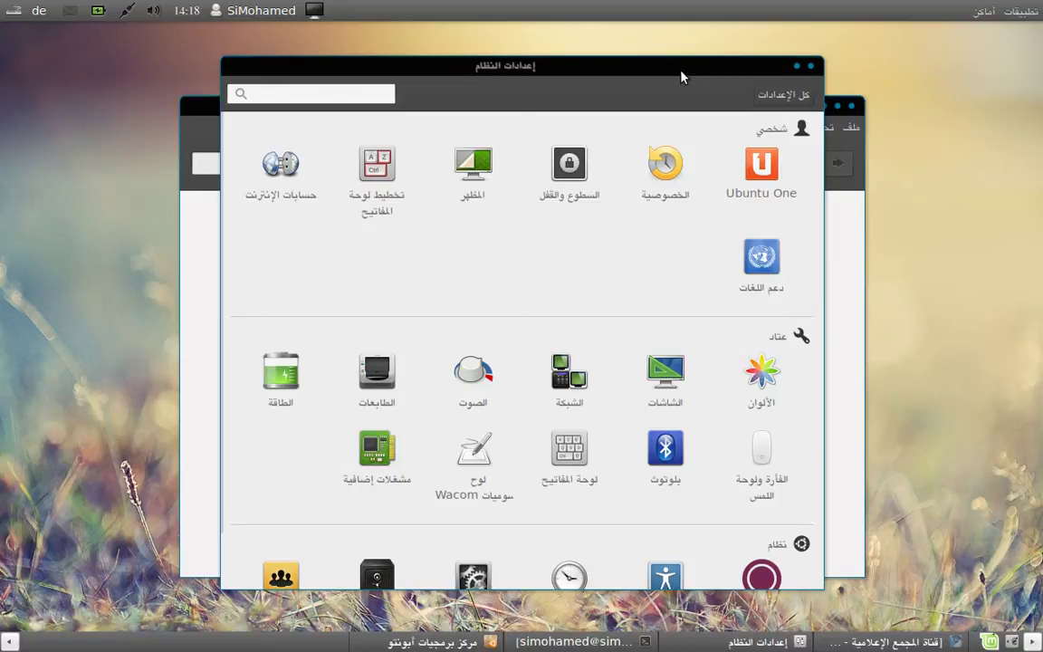
left_click_drag(682, 76, 687, 79)
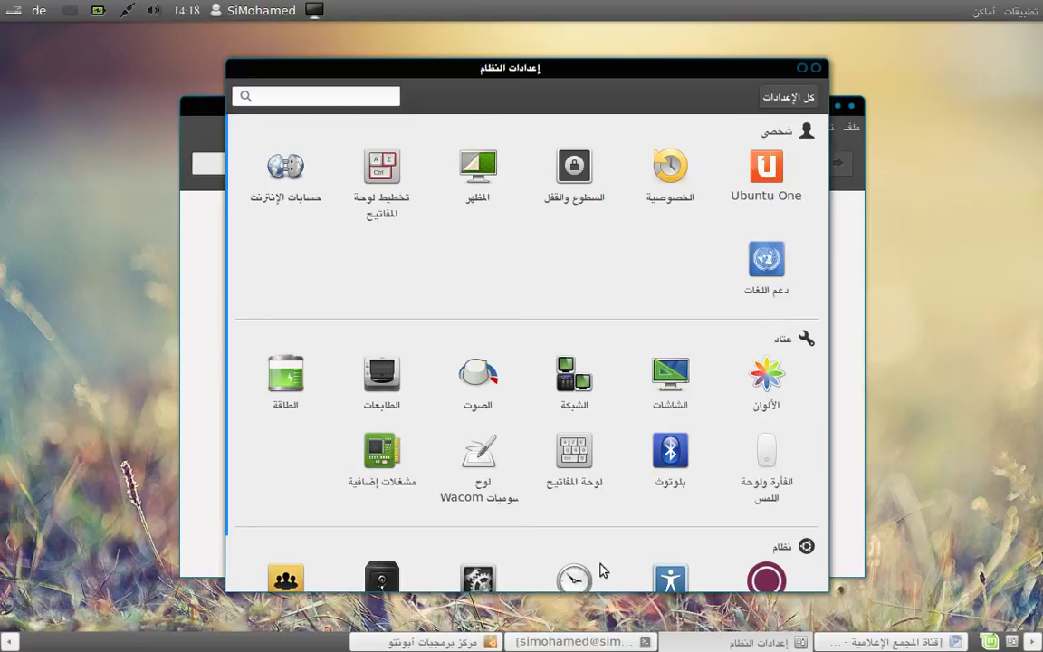
left_click(480, 168)
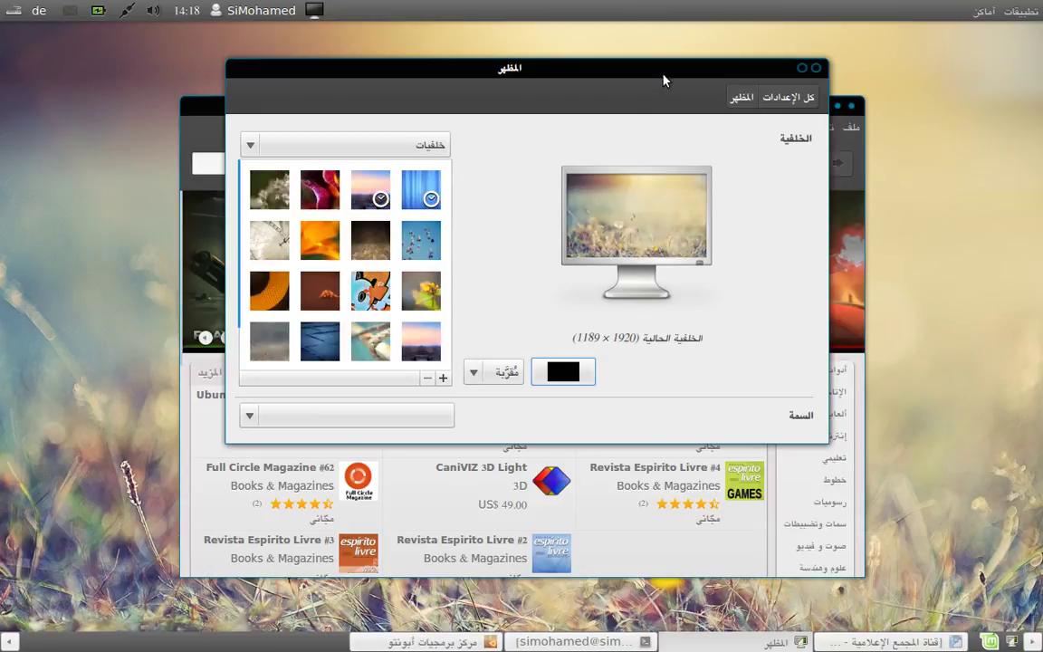
mouse_move(658, 77)
left_mouse_down()
mouse_move(643, 83)
mouse_move(659, 102)
mouse_move(663, 94)
left_mouse_up()
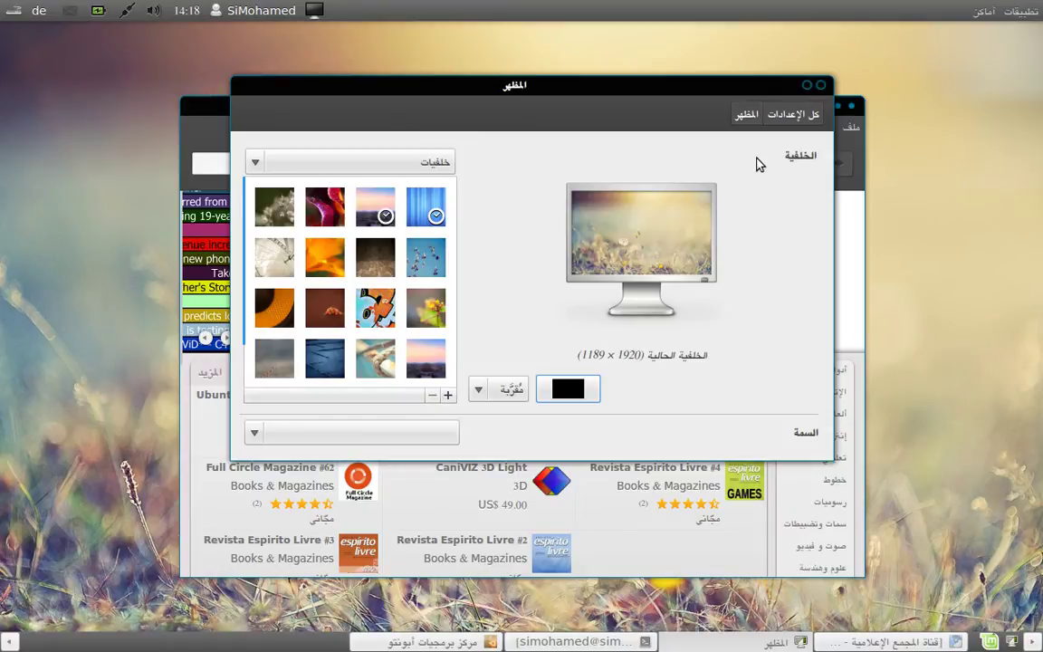
left_click(819, 86)
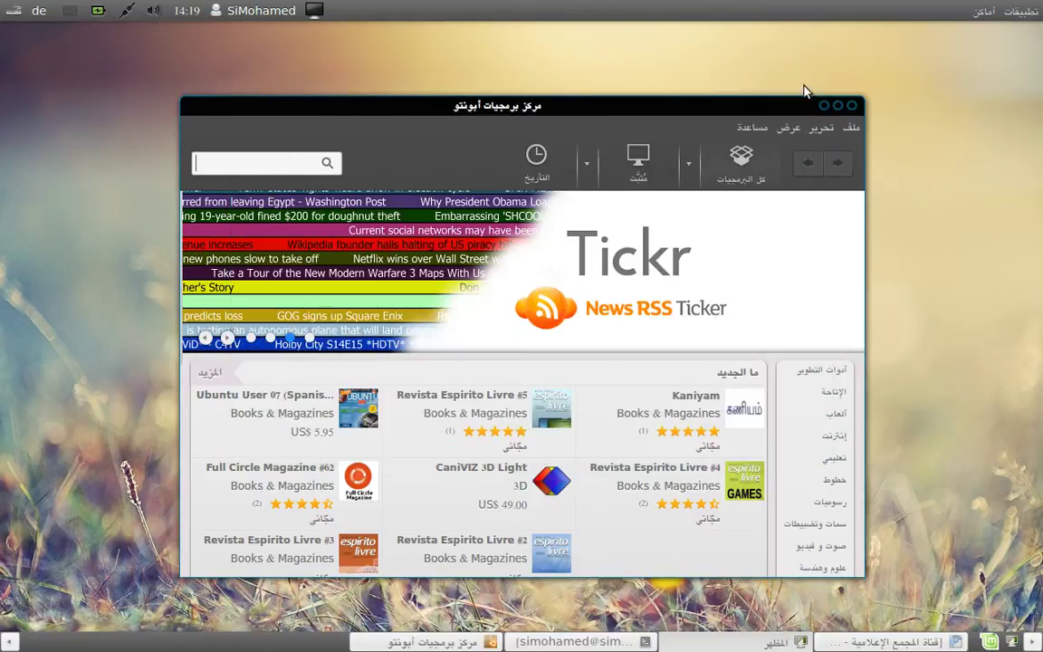
Search the Ubuntu Software Center for docky, select the Docky entry, and close the window
left_click(258, 210)
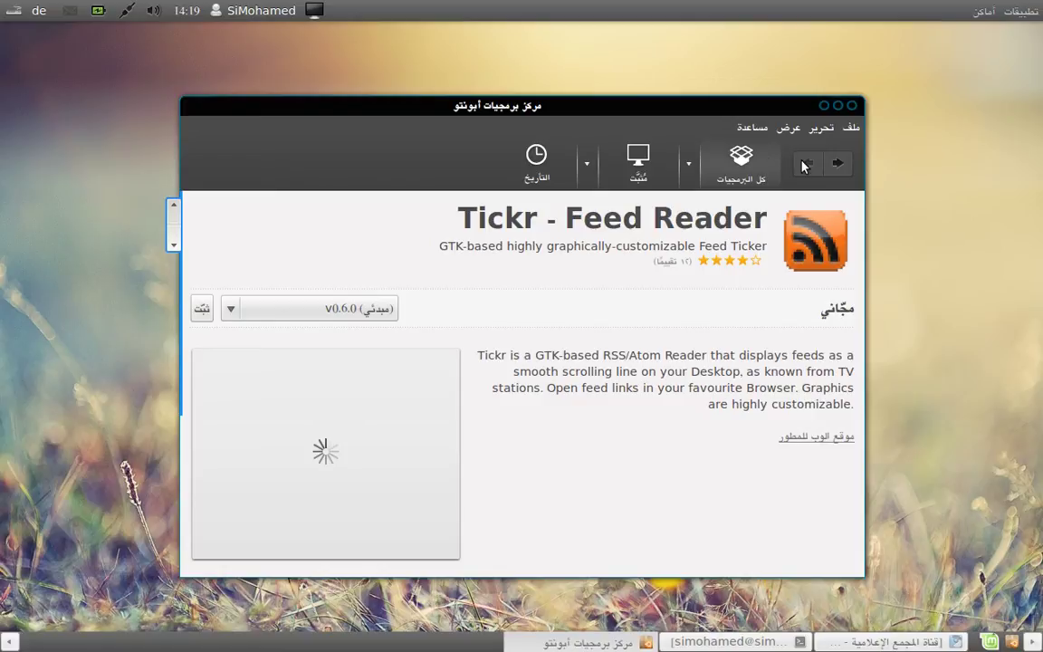
left_click(839, 168)
left_click(238, 164)
type("docky")
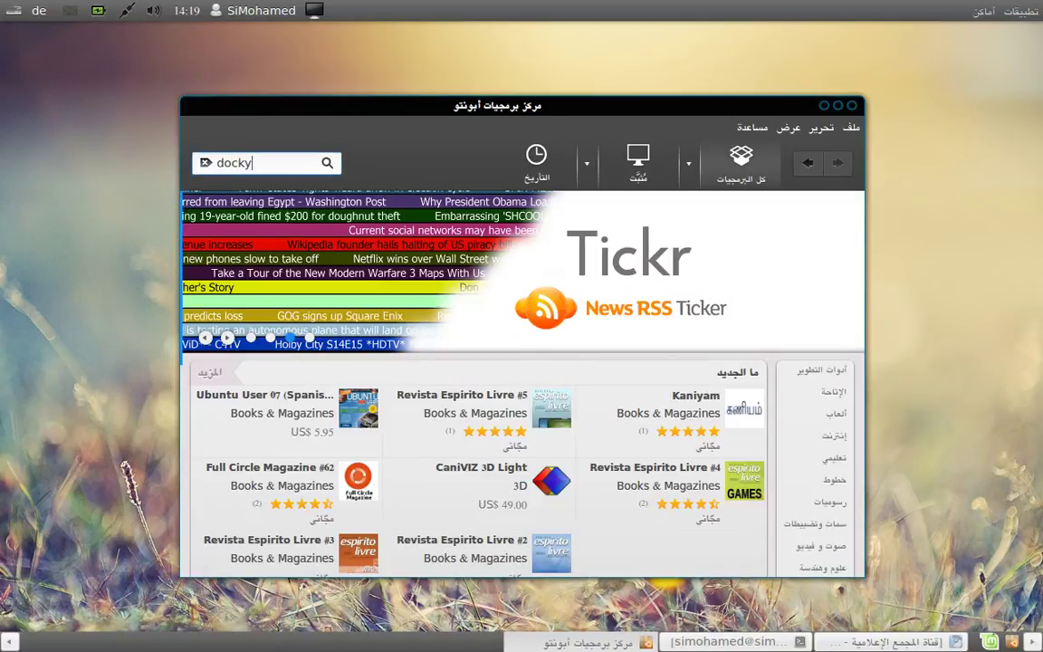
left_click(729, 268)
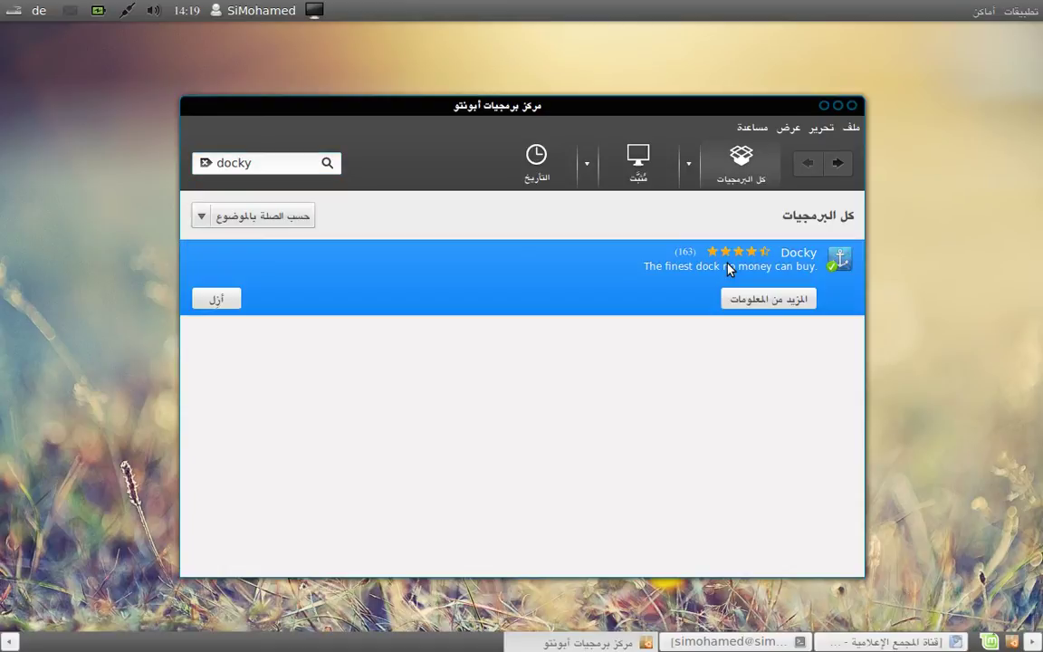
left_click(851, 107)
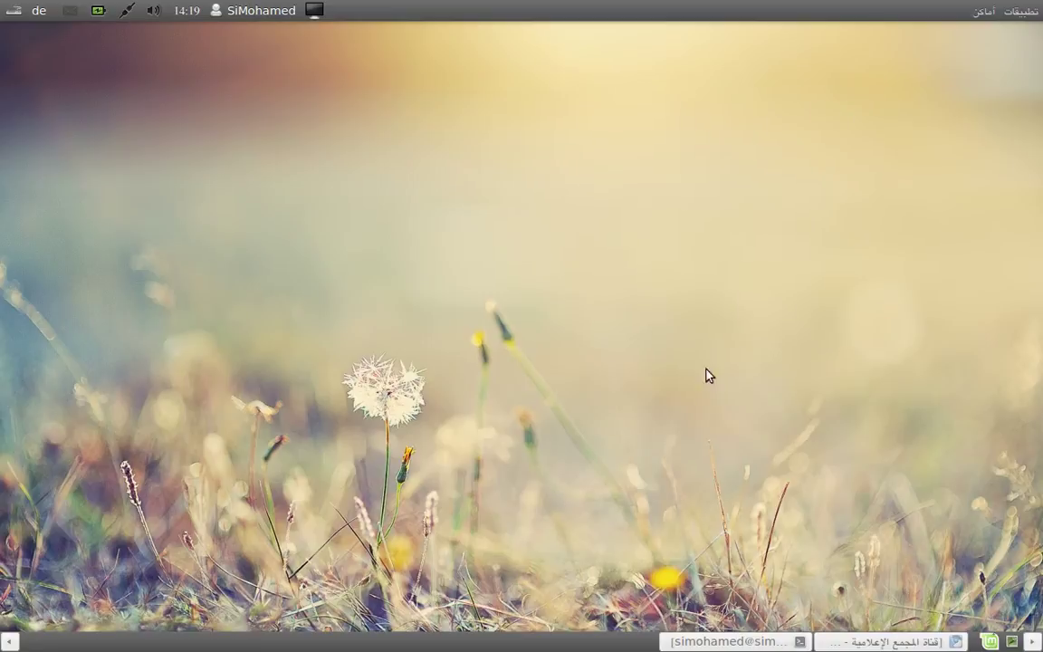
Launch Docky from the Accessories applications
left_click(1037, 13)
mouse_move(995, 272)
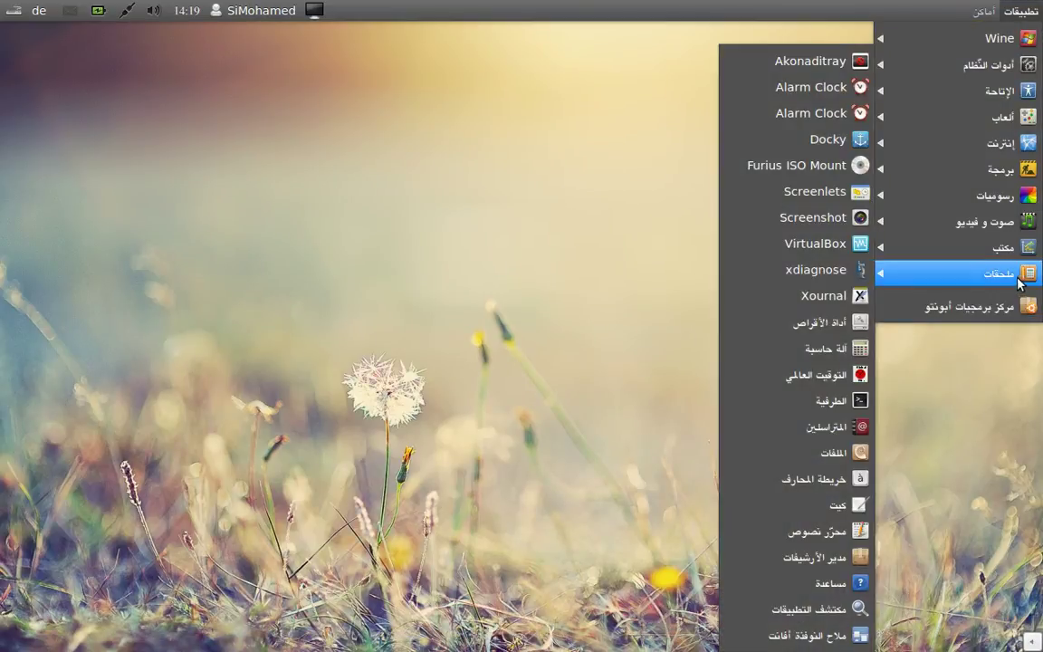
left_click(753, 130)
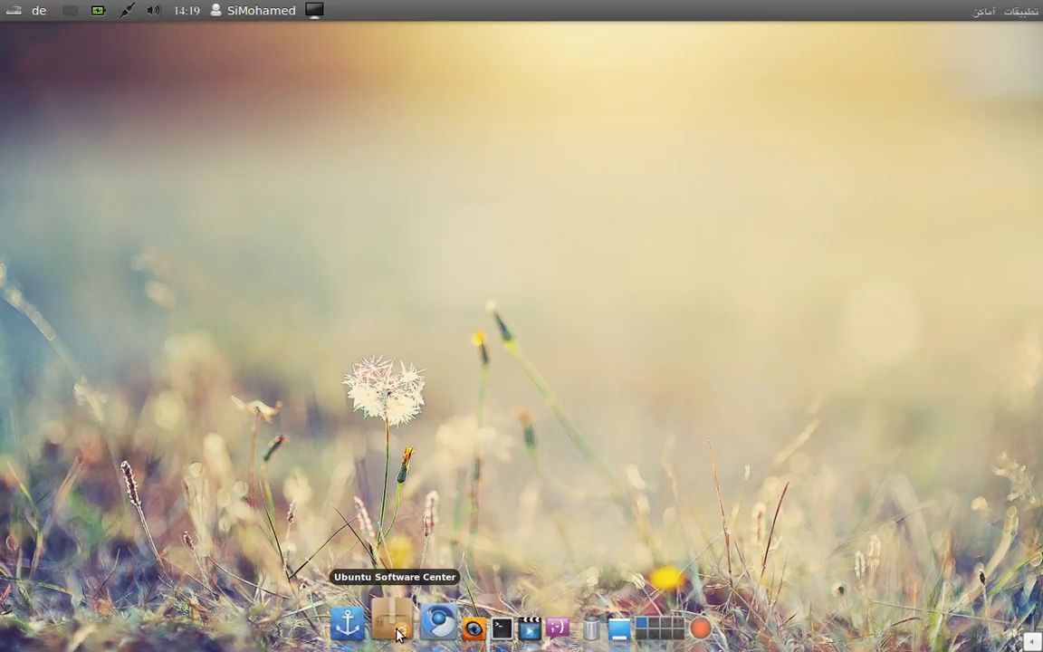
left_click(422, 623)
left_click(421, 624)
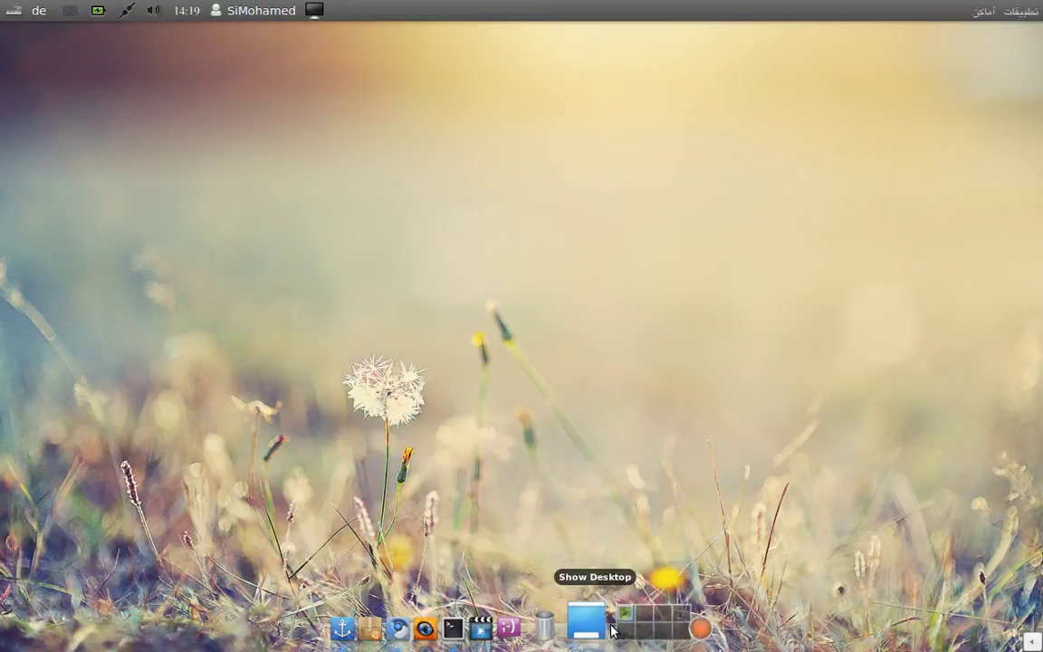
left_click(480, 617)
left_click(480, 619)
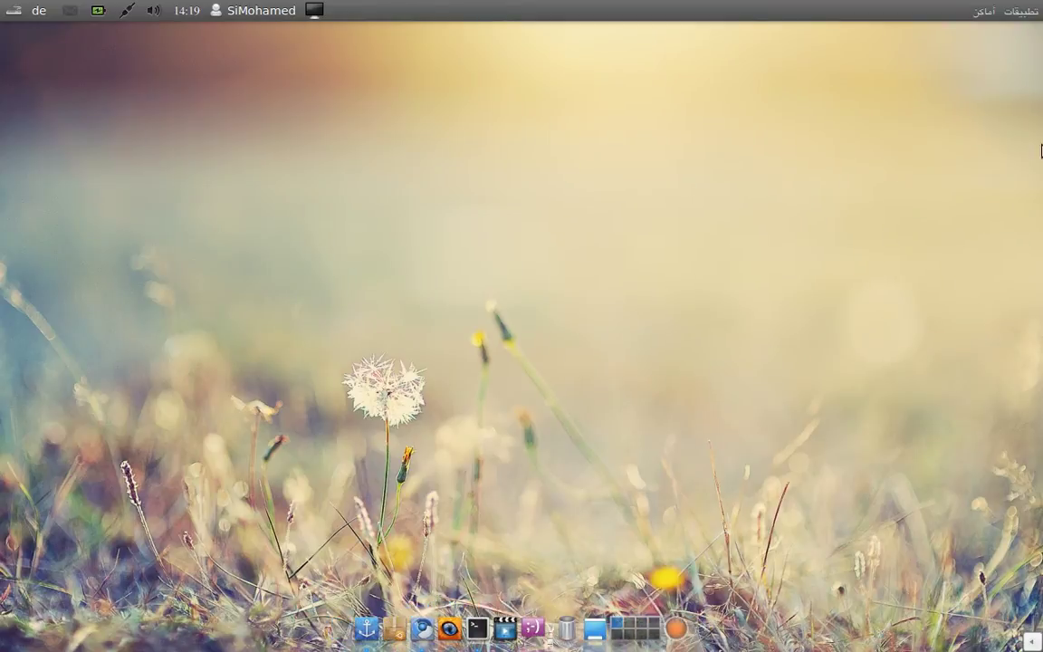
Add a LibreOffice Writer launcher from the office applications to the dock, between the terminal and SMPlayer
left_click(1008, 11)
mouse_move(991, 280)
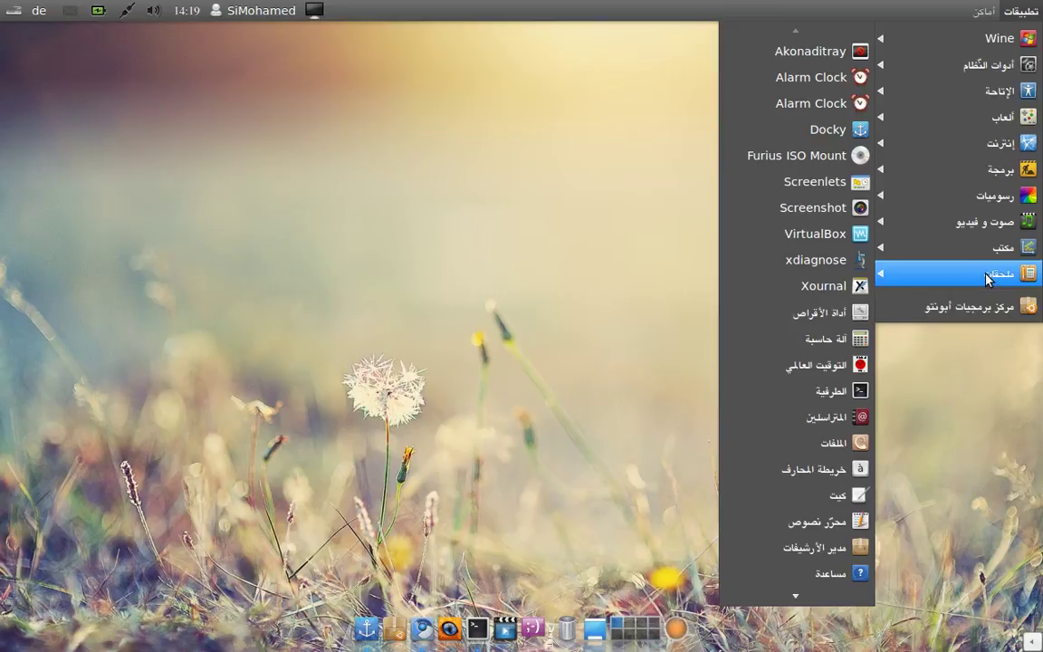
mouse_move(998, 249)
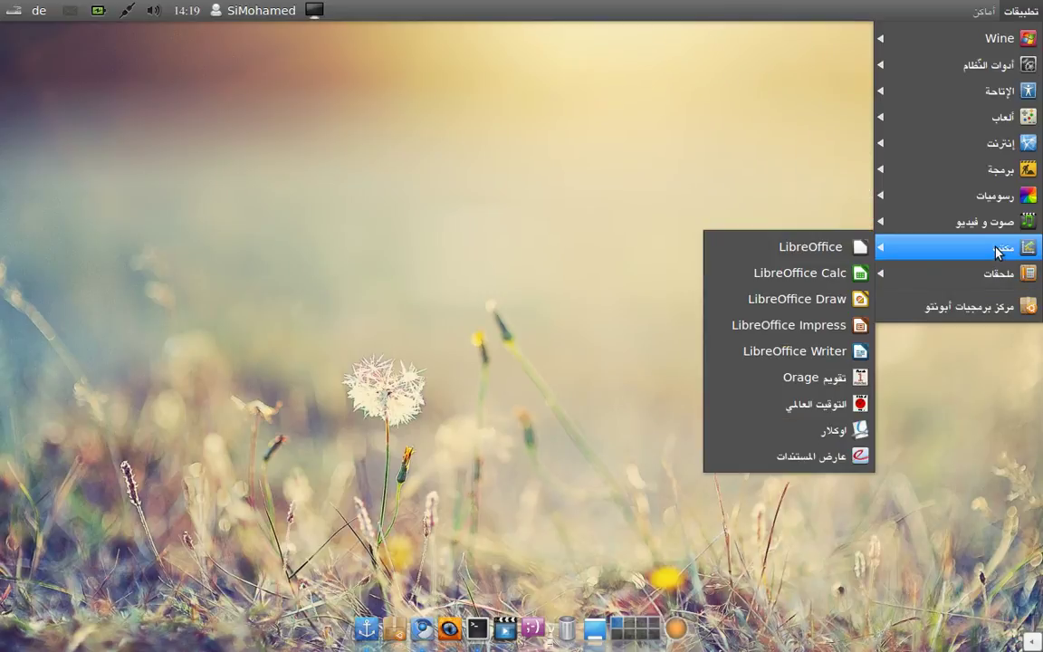
left_click(819, 349)
left_click_drag(535, 541, 460, 622)
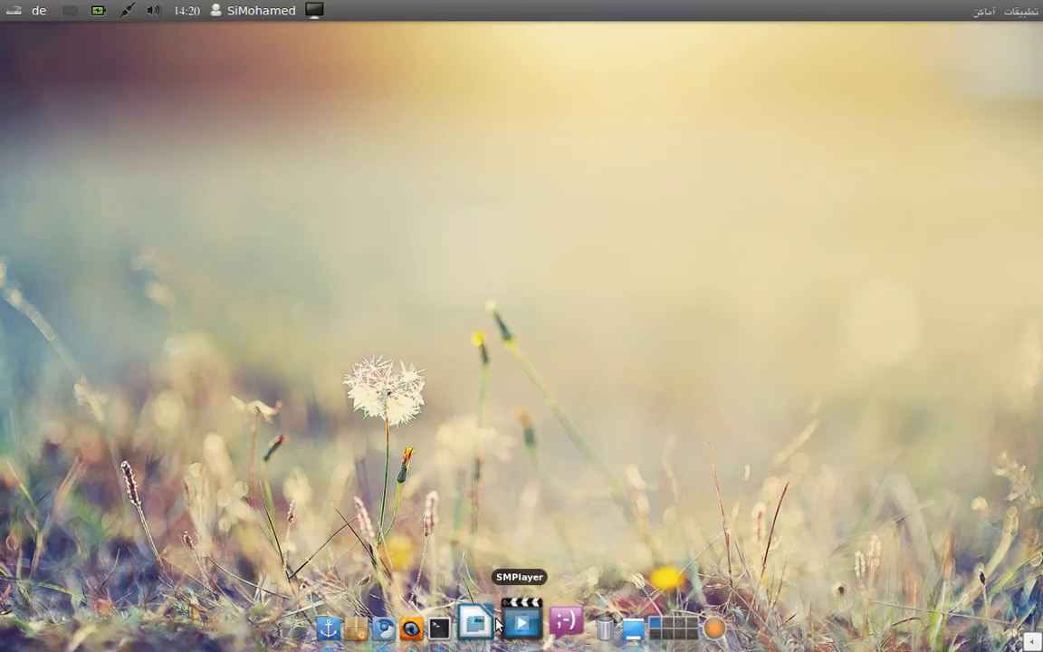
Remove the LibreOffice Writer launcher from the dock
left_click(494, 622)
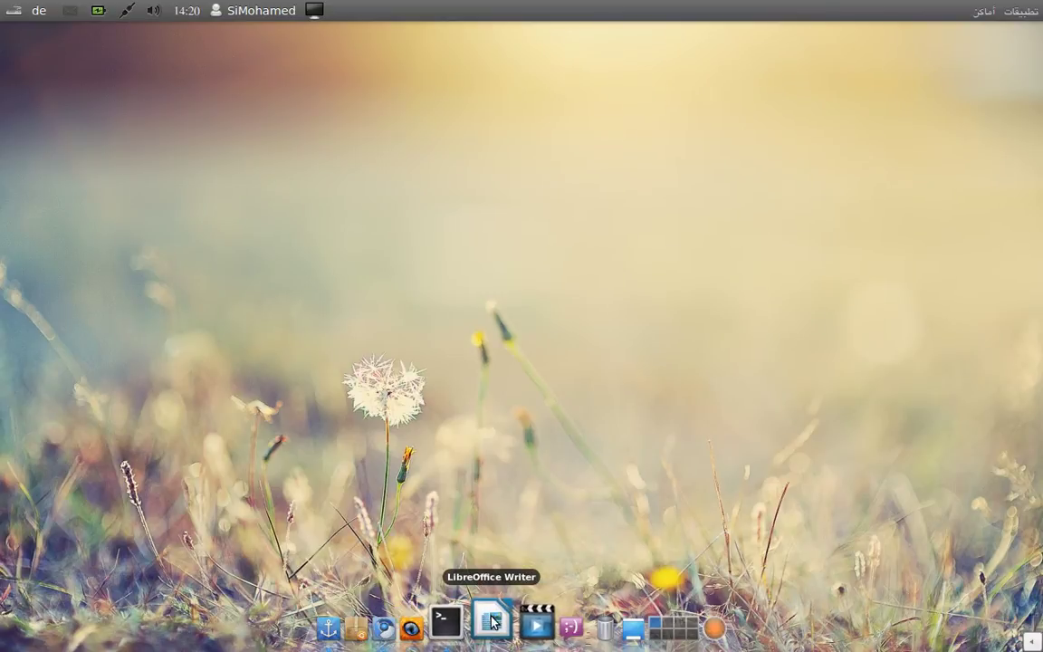
left_click_drag(493, 622, 512, 430)
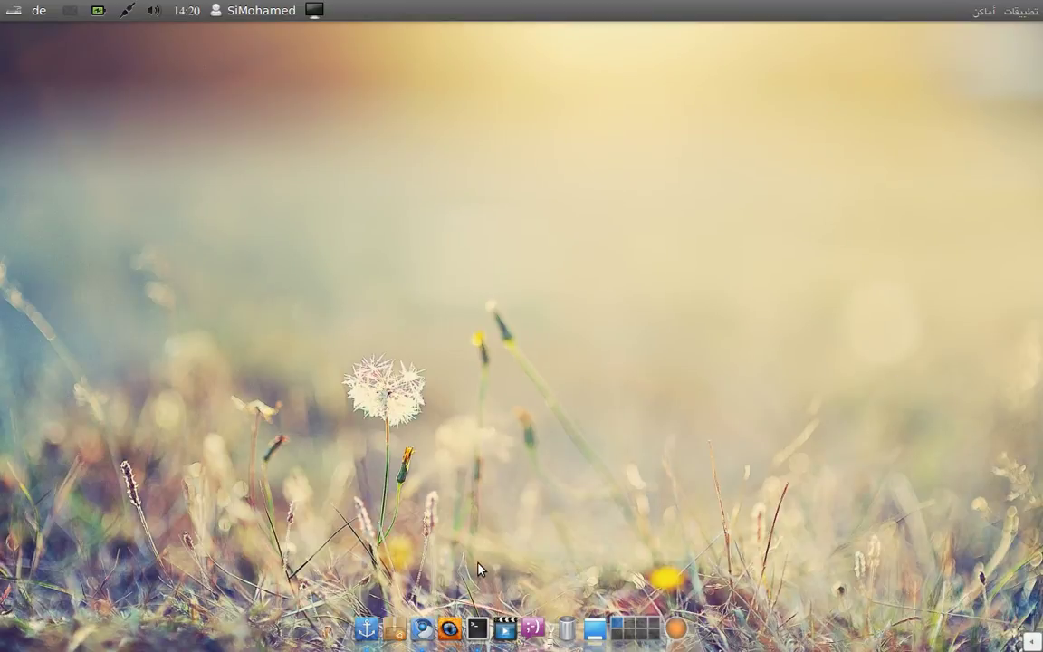
Open the Docky settings from the dock's anchor icon
left_click(367, 617)
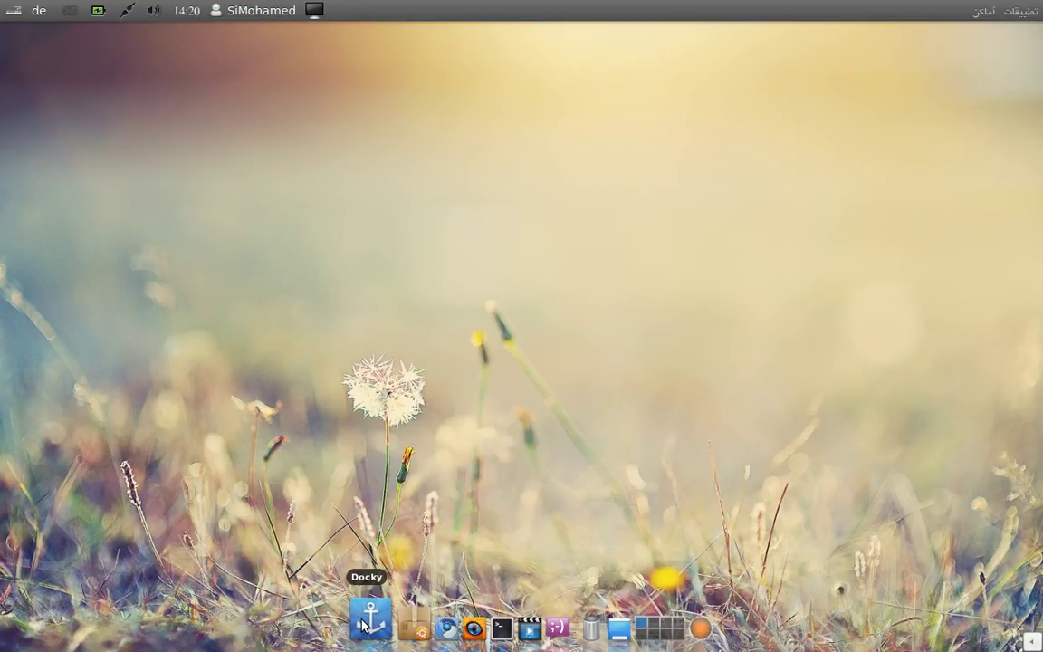
left_click(365, 621)
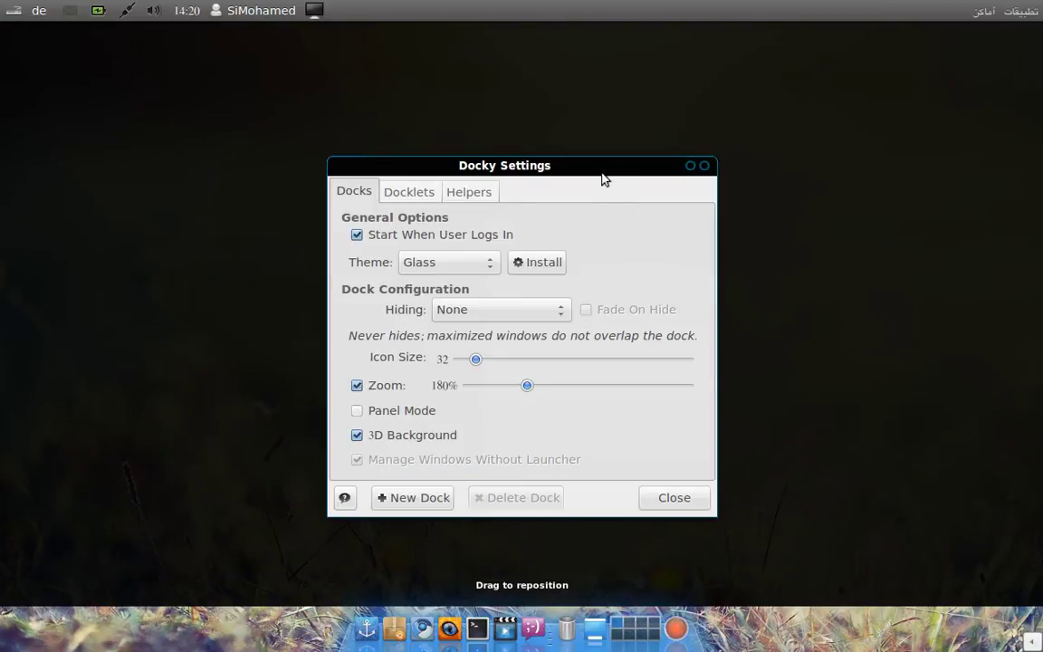
Examine the available hiding modes for the dock and close the Docky settings without changing anything
left_click_drag(606, 176, 623, 179)
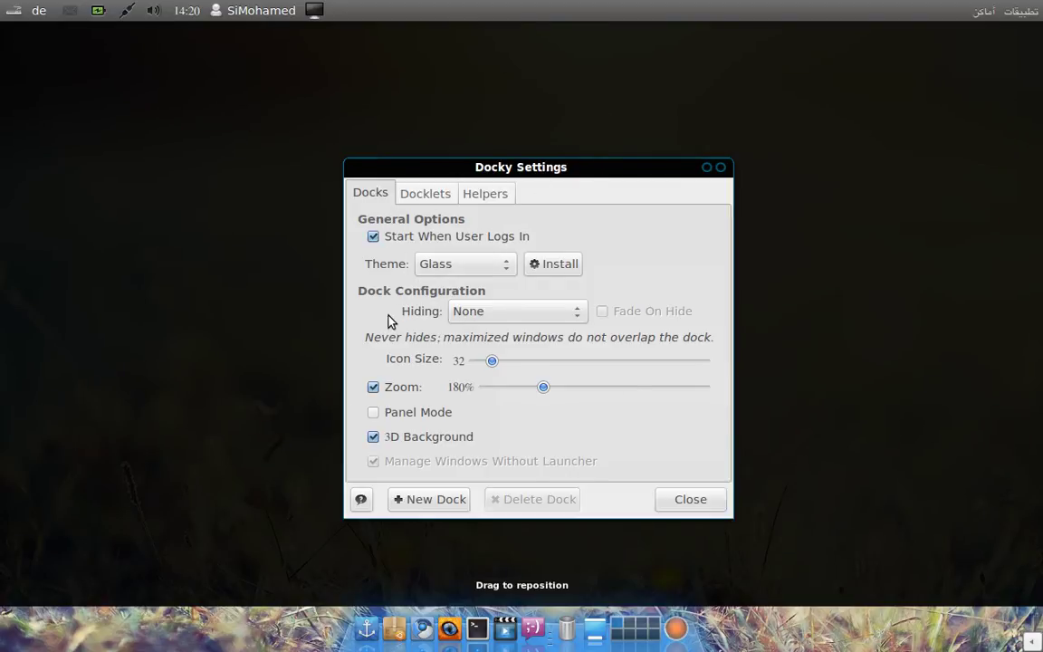
left_click(525, 314)
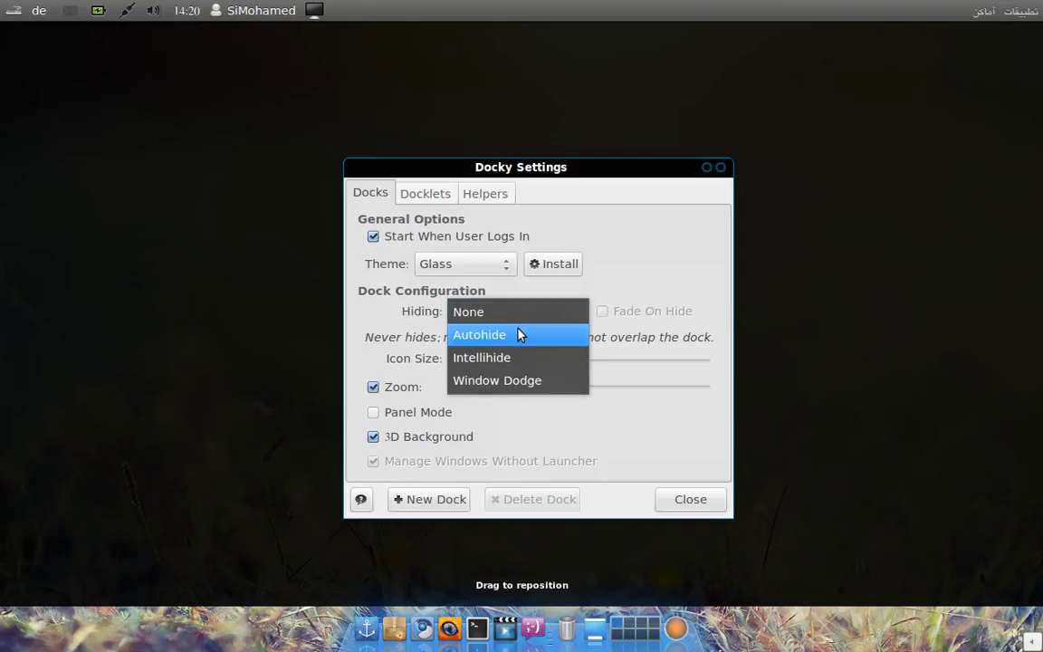
left_click(641, 460)
left_click(701, 503)
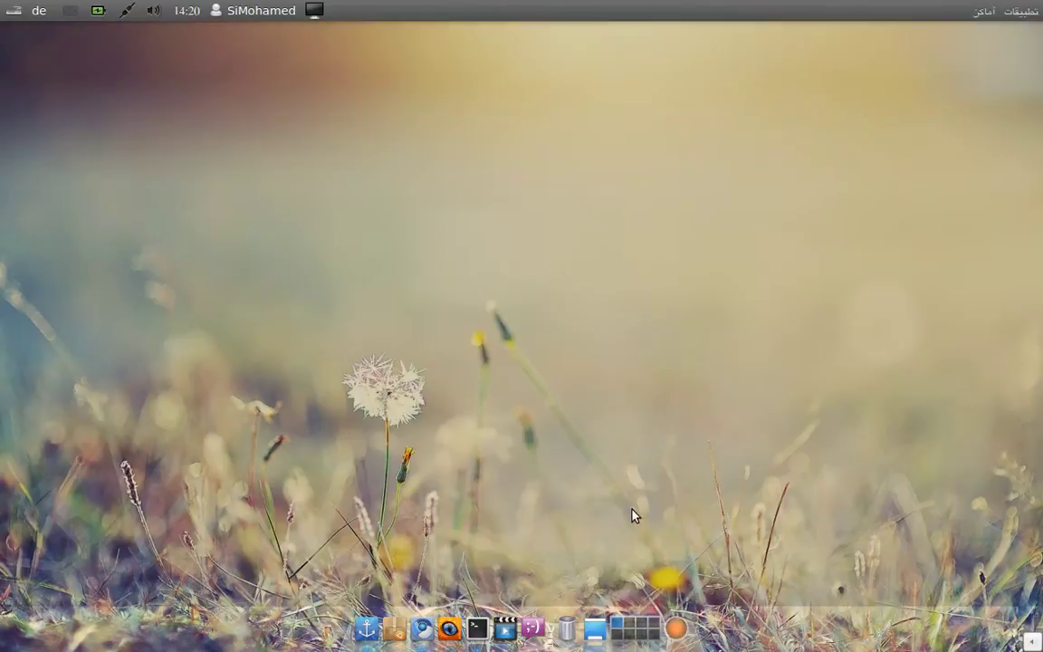
Bring up the Chromium window, set the dock's hiding mode to Autohide in the Docky settings, and close them
left_click(421, 624)
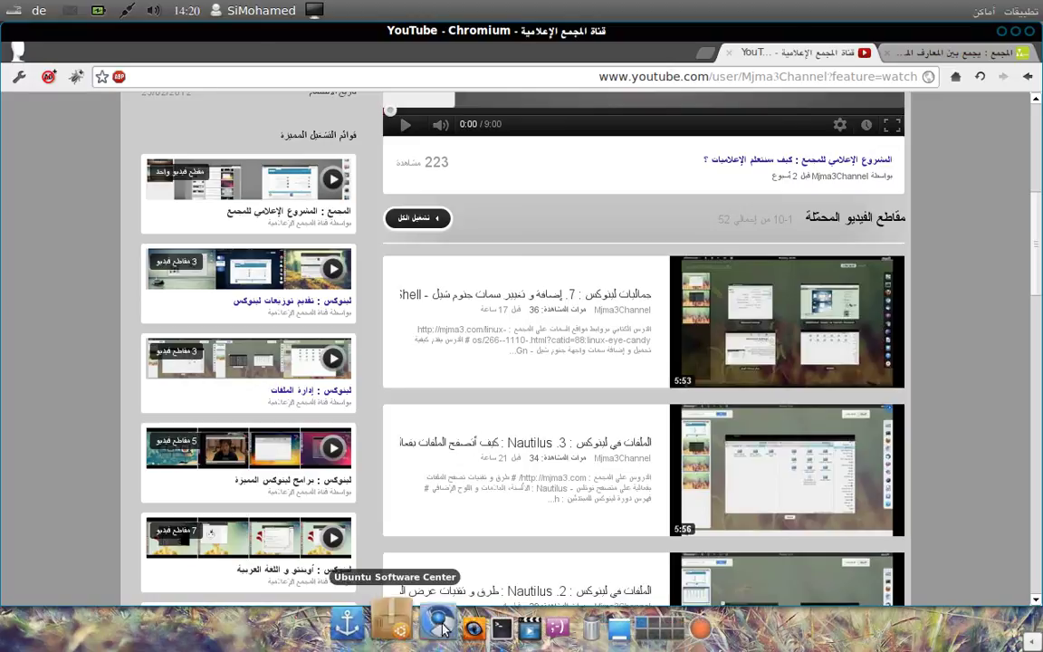
left_click(370, 623)
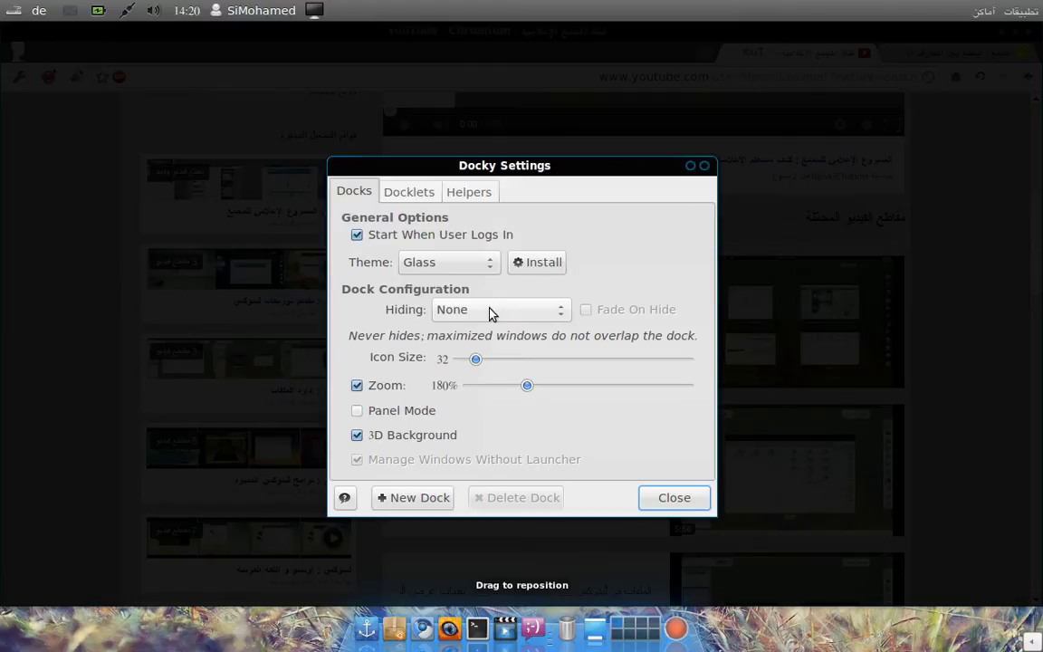
left_click(491, 312)
left_click(490, 287)
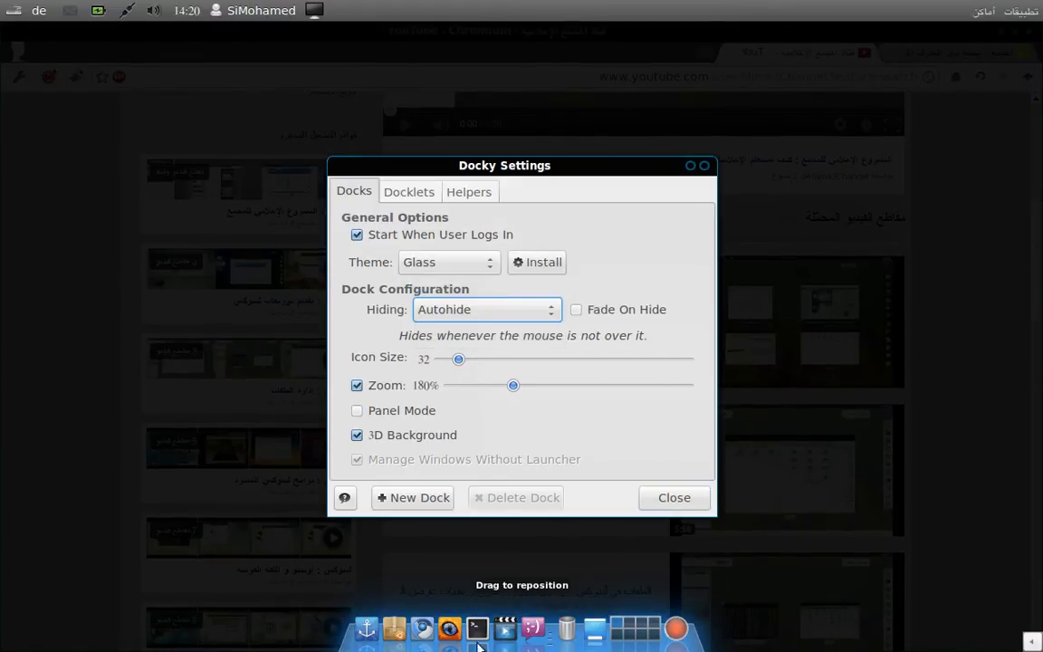
left_click(675, 497)
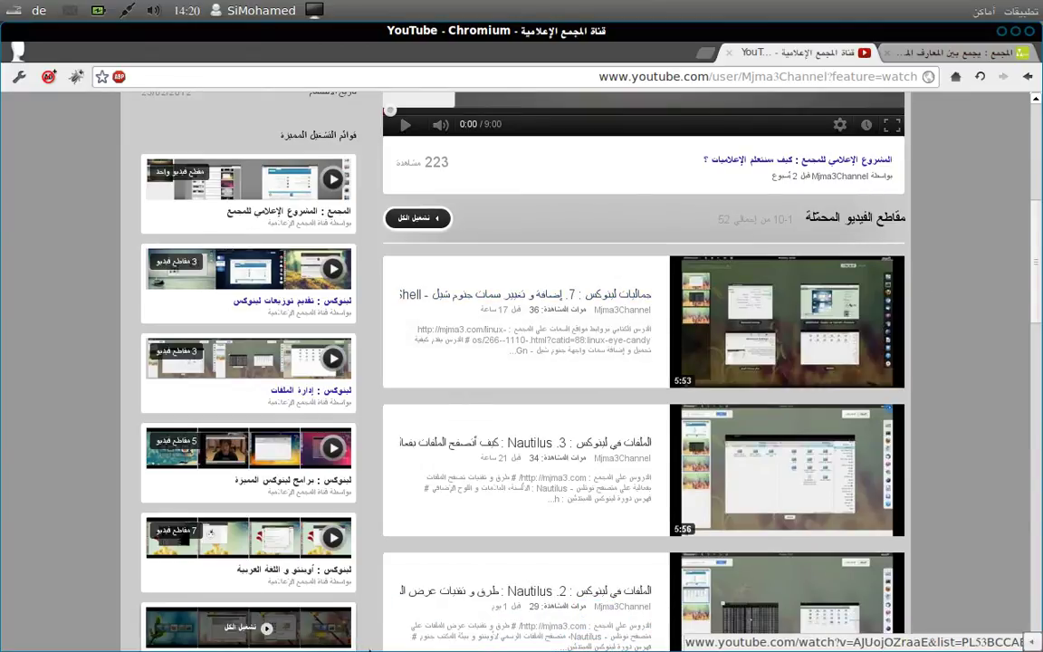
Reveal the hidden dock and reopen the Docky settings from its anchor icon
mouse_move(426, 624)
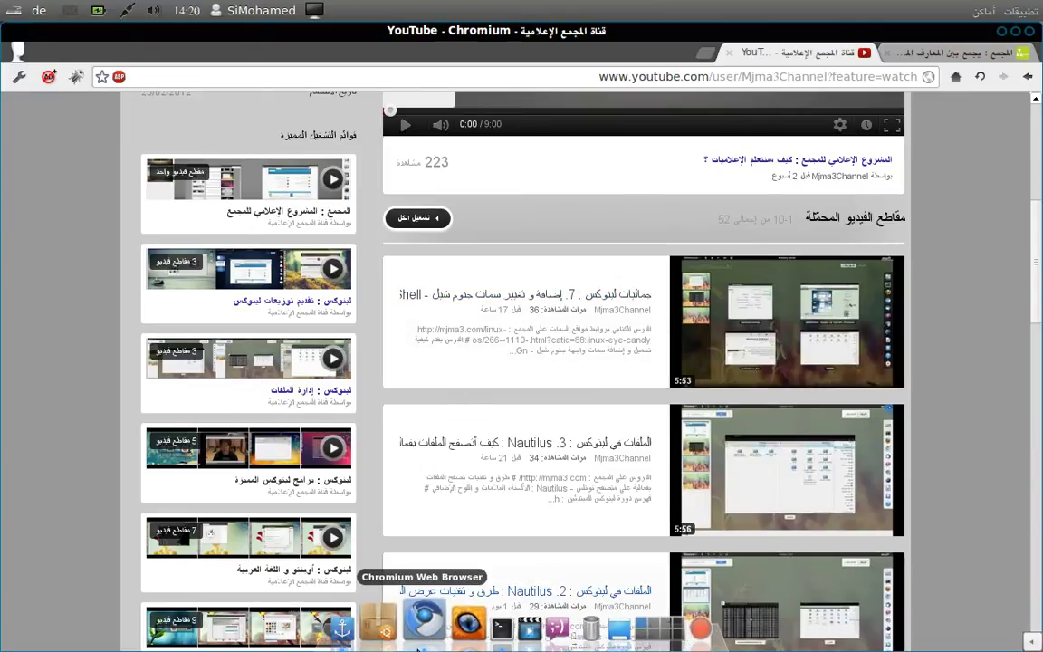
left_click(362, 628)
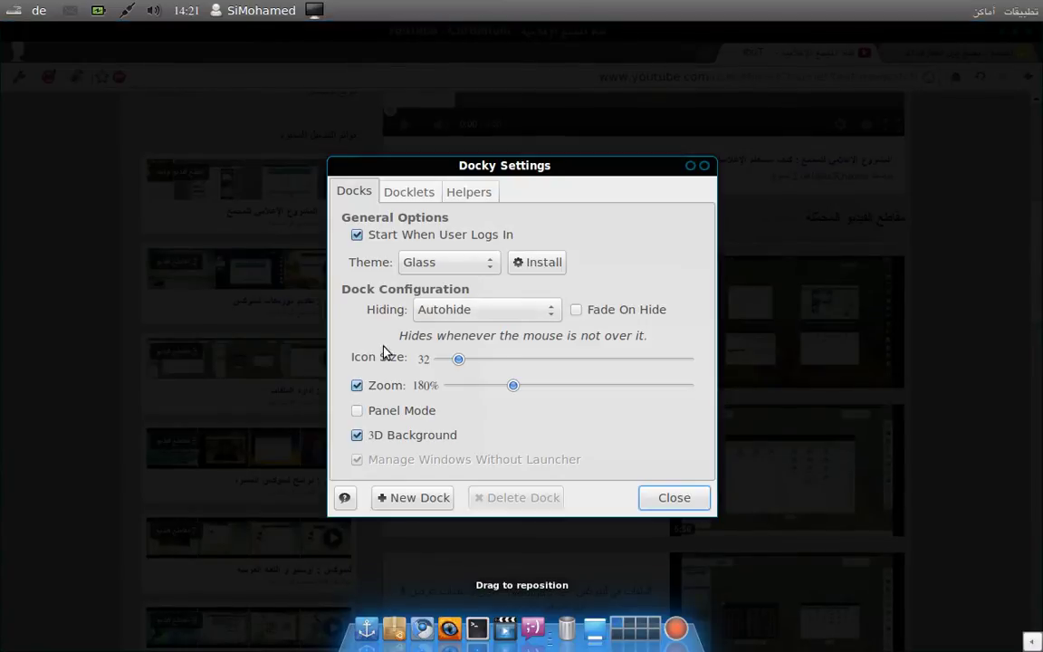
left_click_drag(554, 166, 594, 149)
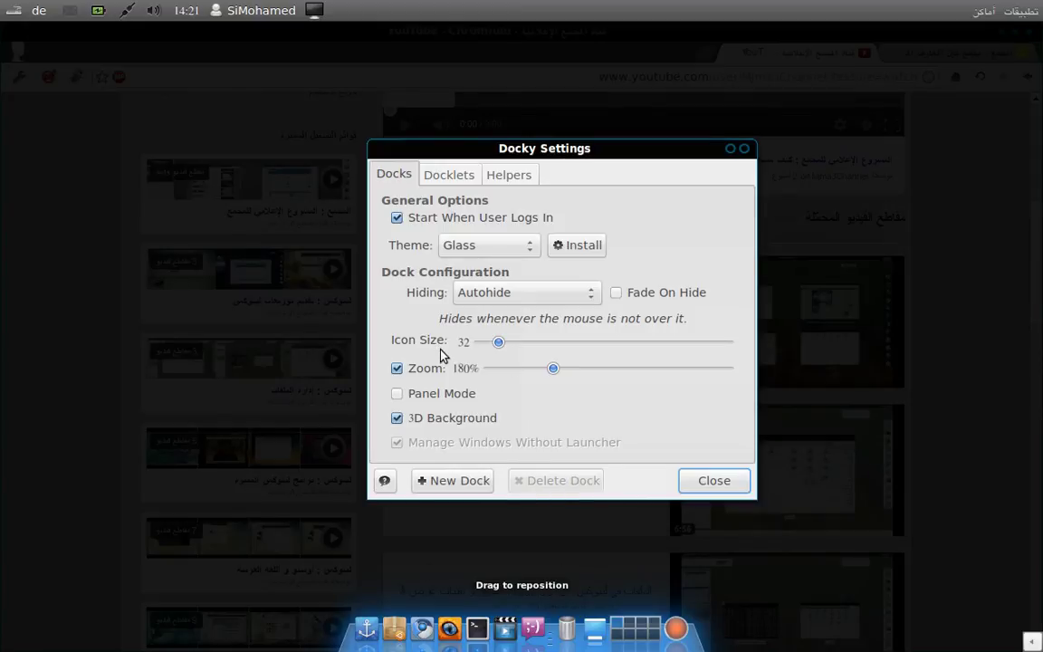
Try out Panel Mode and the 3D Background option, returning both to their original state
mouse_move(496, 343)
left_mouse_down()
mouse_move(567, 351)
mouse_move(545, 344)
mouse_move(600, 342)
mouse_move(484, 347)
mouse_move(509, 349)
mouse_move(497, 351)
left_mouse_up()
left_click(397, 395)
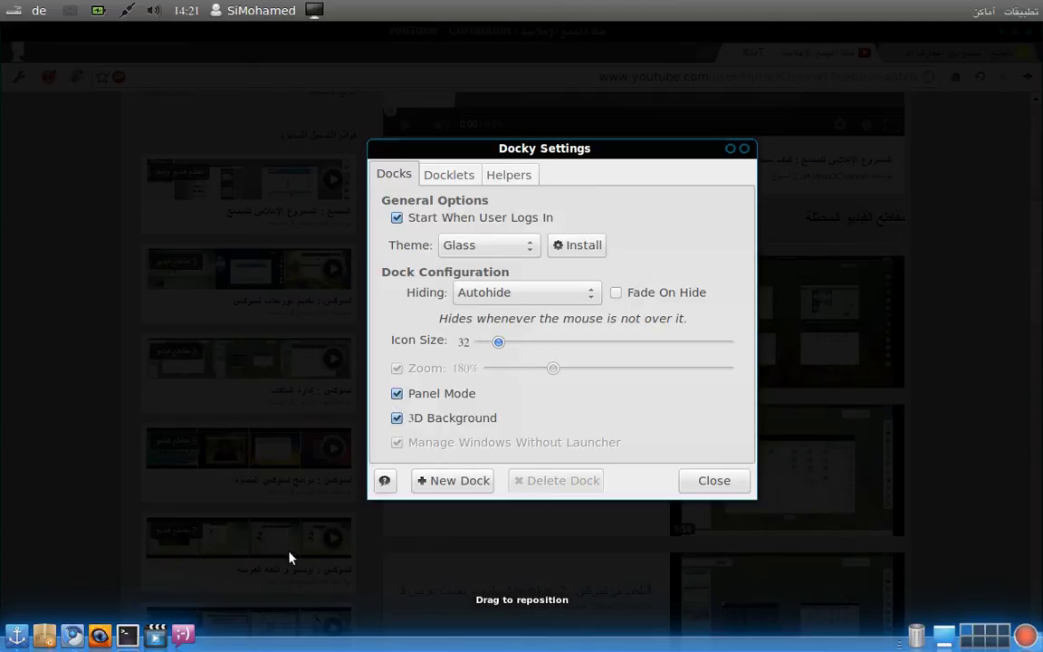
left_click(396, 394)
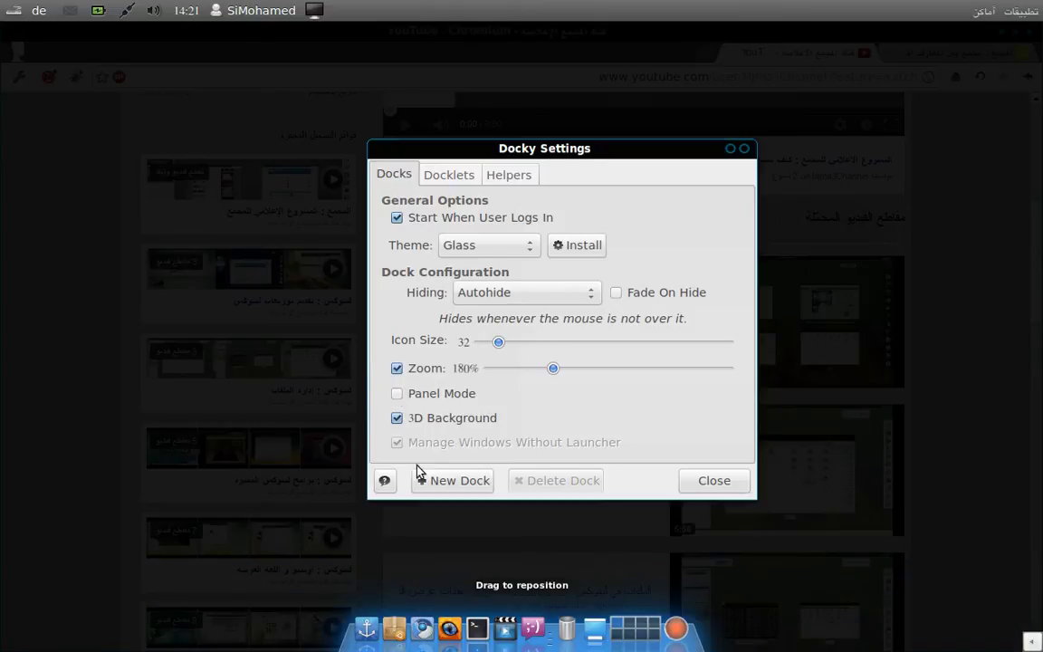
left_click(397, 418)
left_click(396, 419)
left_click(397, 419)
left_click(397, 419)
Examine the list of usable Docky helpers, including the Pidgin, Rhythmbox, Skype and Zeitgeist entries
left_click(509, 175)
scroll(576, 344, "down", 5)
scroll(572, 348, "up", 5)
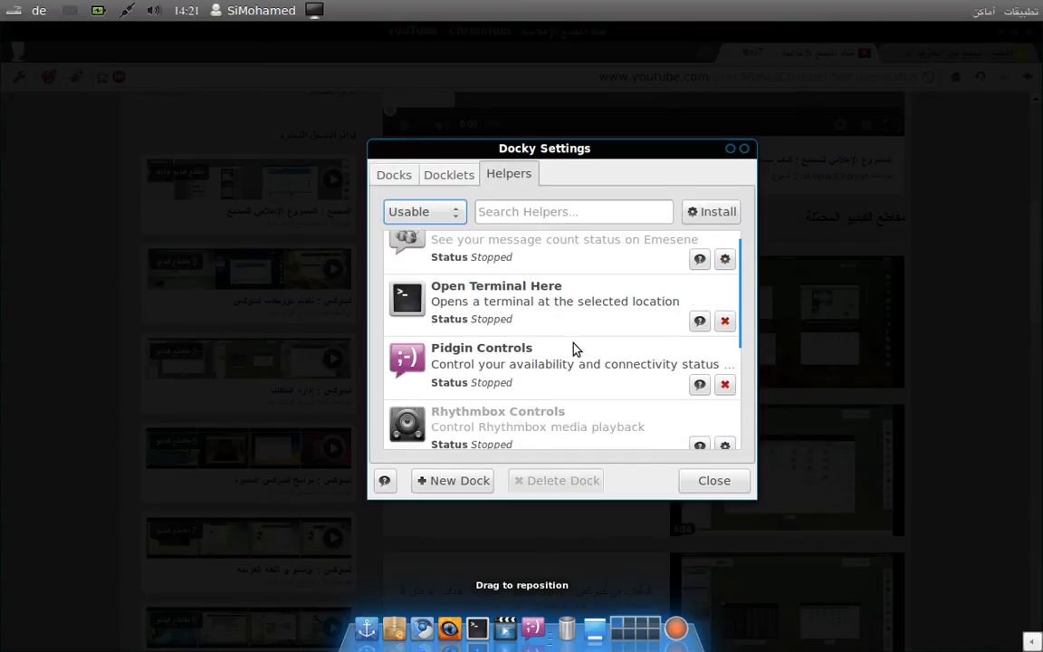
scroll(543, 326, "down", 1)
scroll(534, 310, "up", 1)
scroll(532, 316, "down", 5)
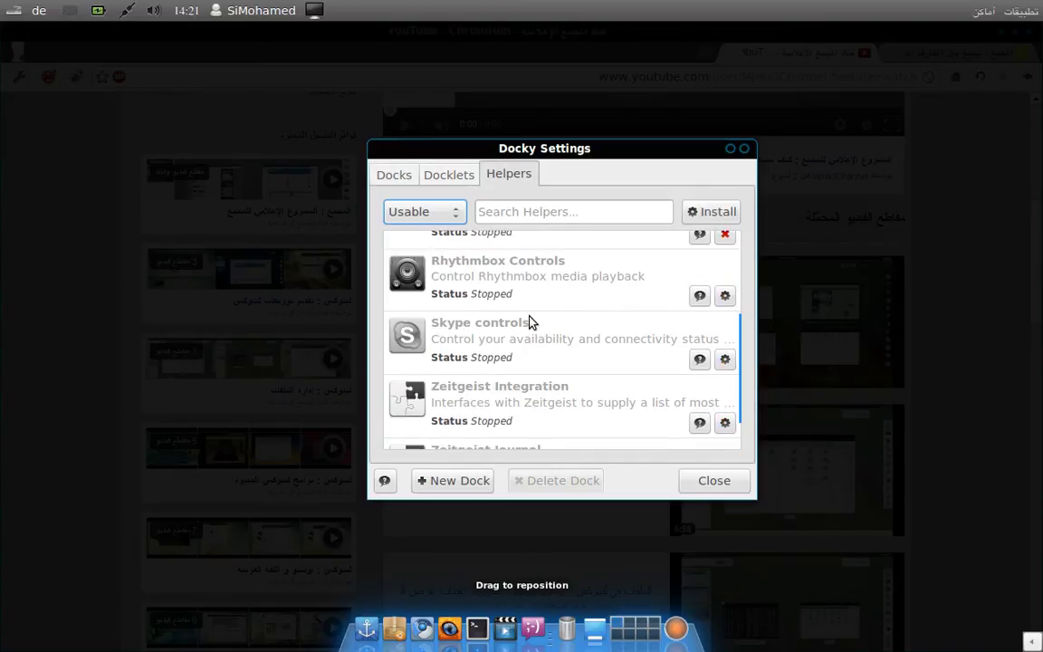
scroll(526, 331, "up", 5)
scroll(525, 329, "down", 4)
scroll(523, 338, "down", 1)
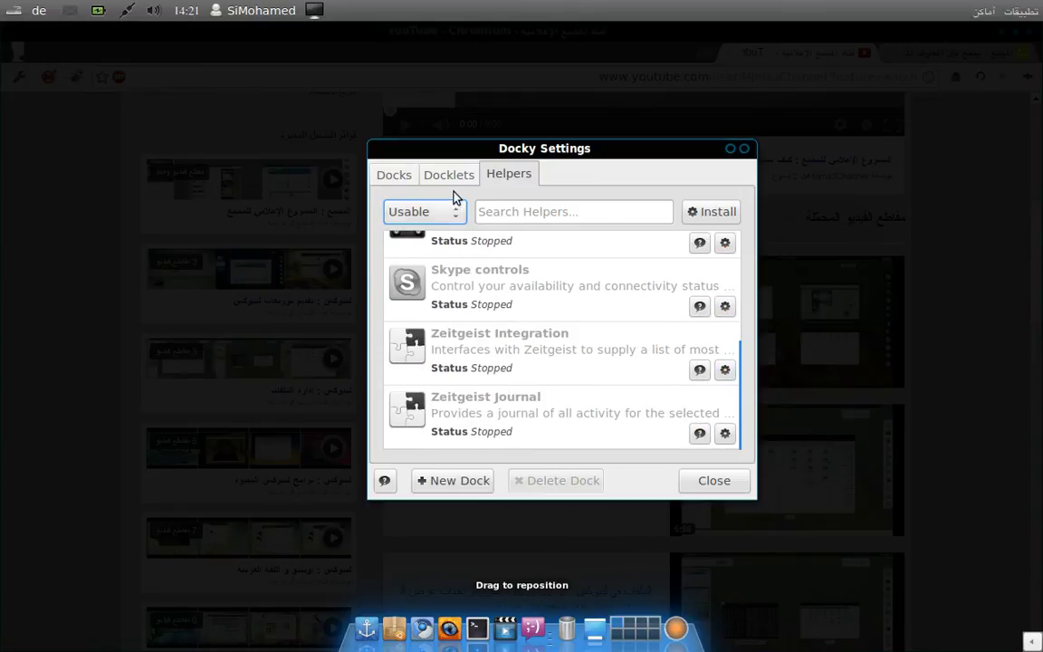
Add the Clock docklet to the dock from the docklets list and remove it again
left_click(434, 176)
scroll(534, 344, "down", 1)
scroll(529, 358, "down", 6)
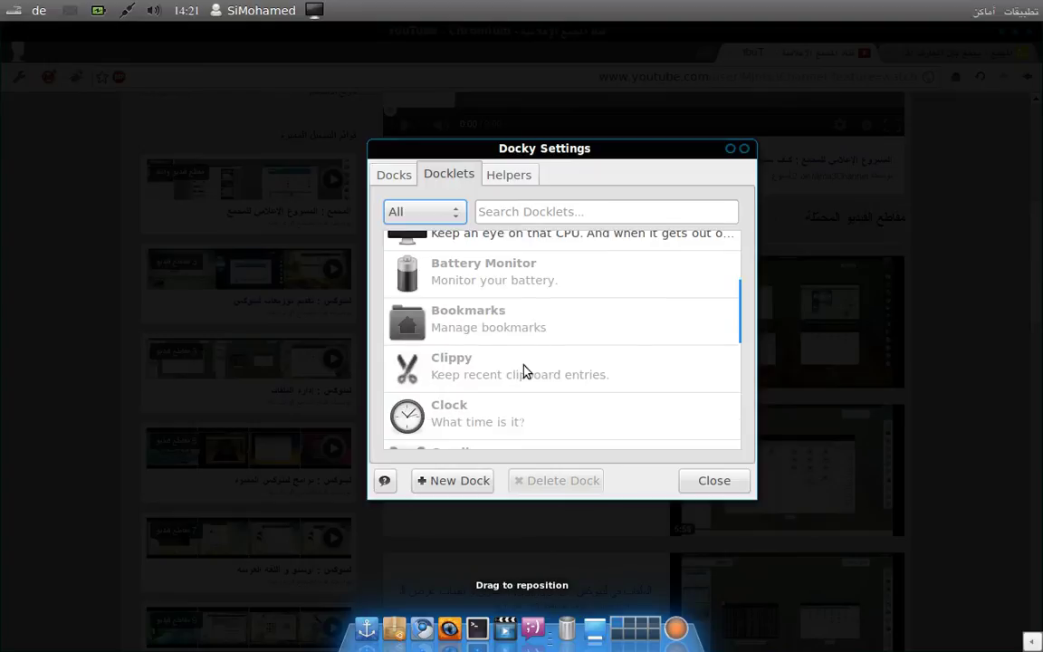
mouse_move(528, 282)
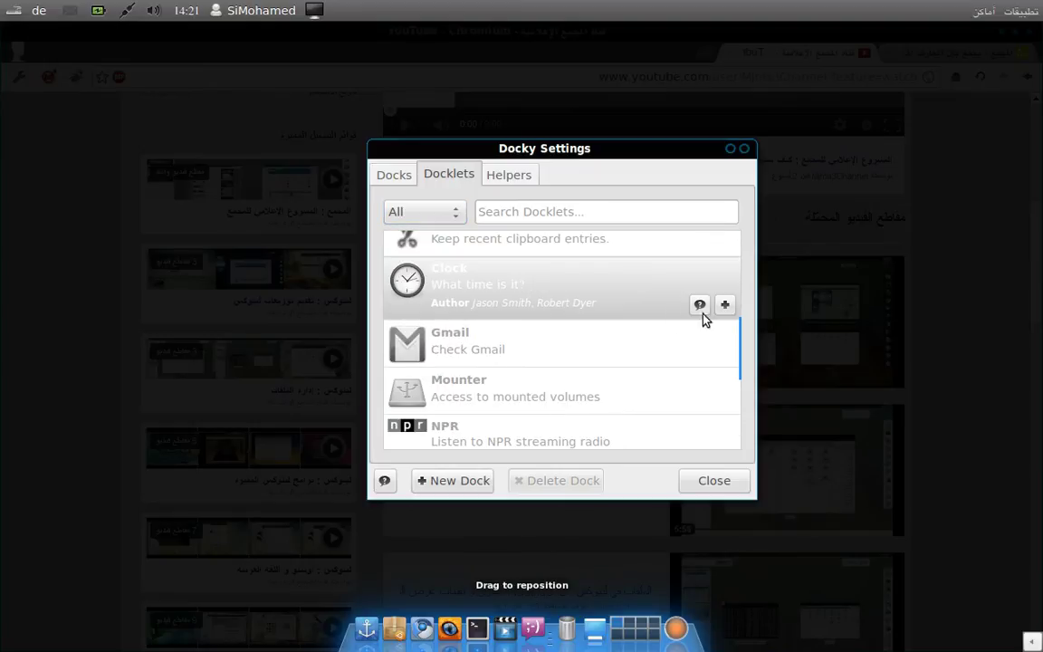
left_click(724, 304)
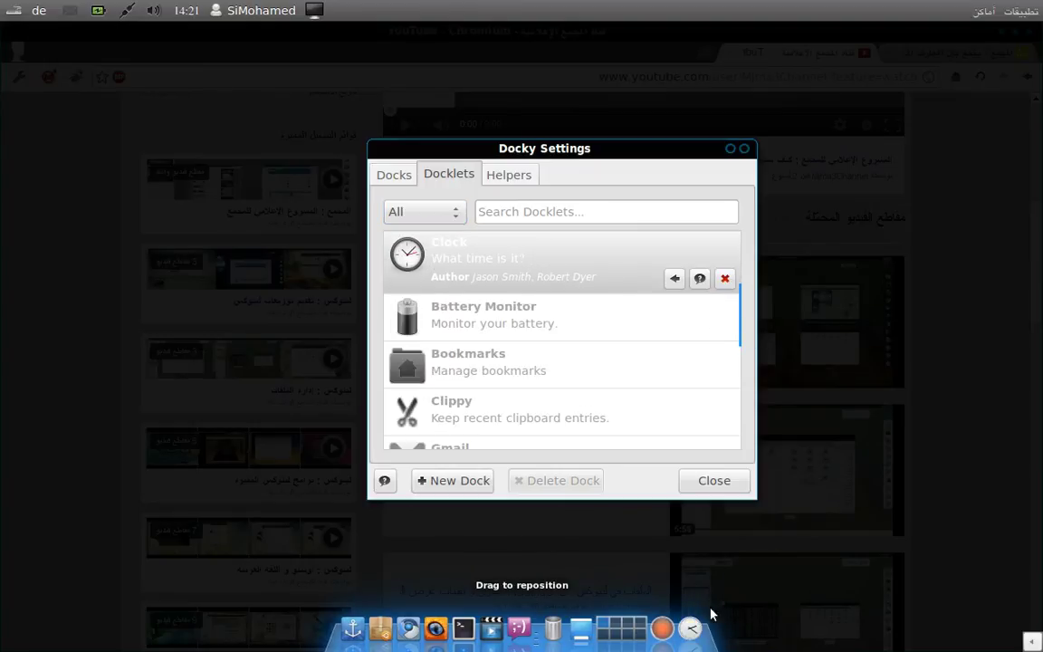
left_click(724, 280)
Revisit the helpers list and return to the general dock options
left_click(507, 177)
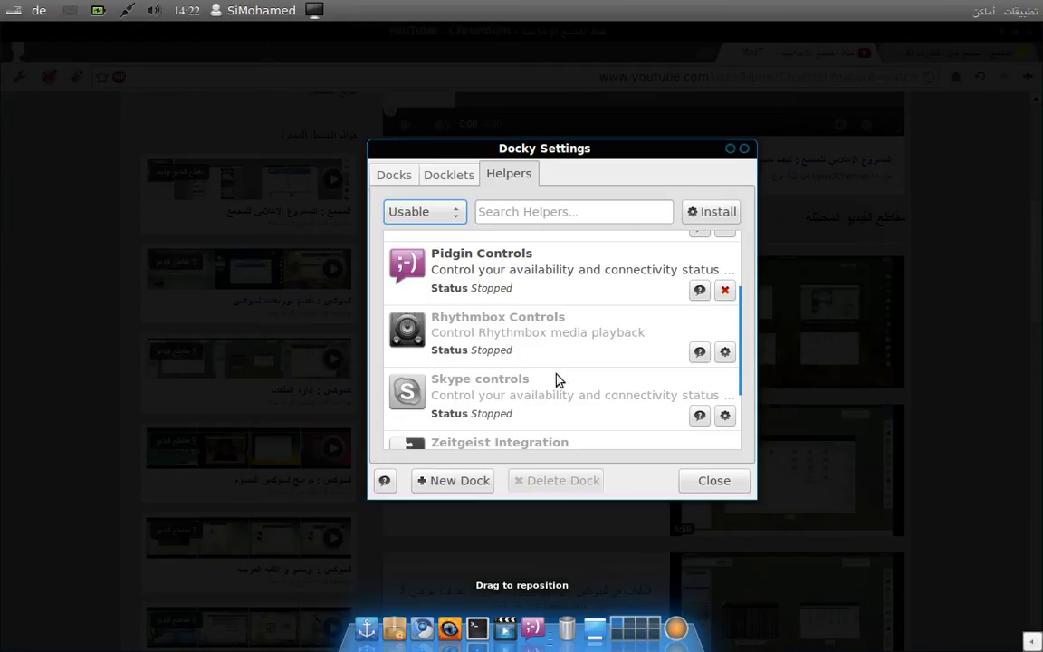
left_click_drag(572, 147, 589, 144)
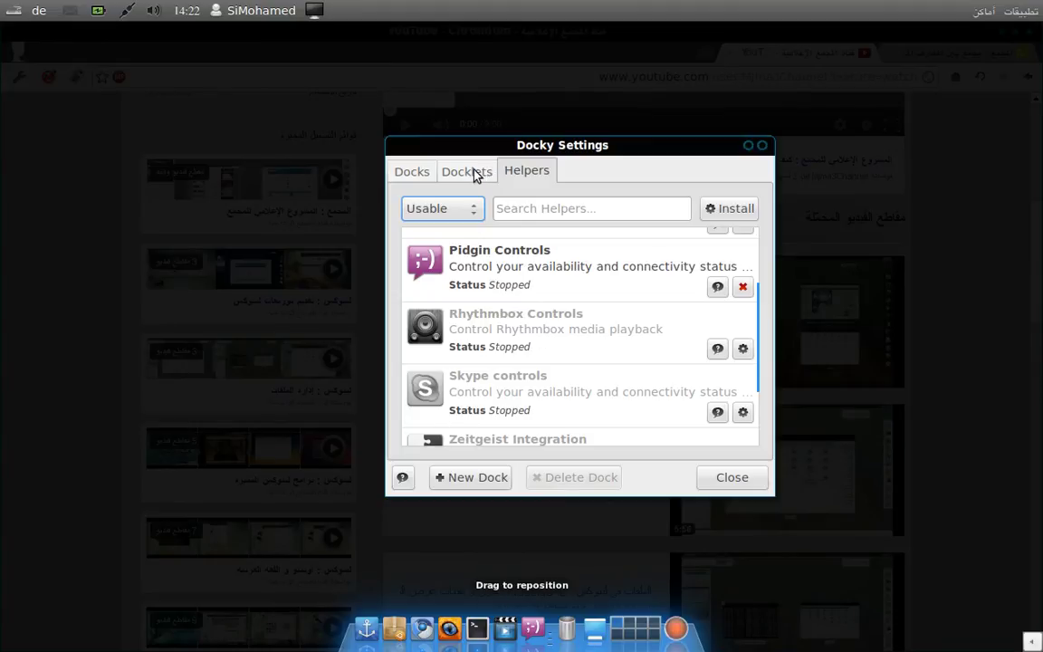
left_click(412, 172)
left_click(409, 174)
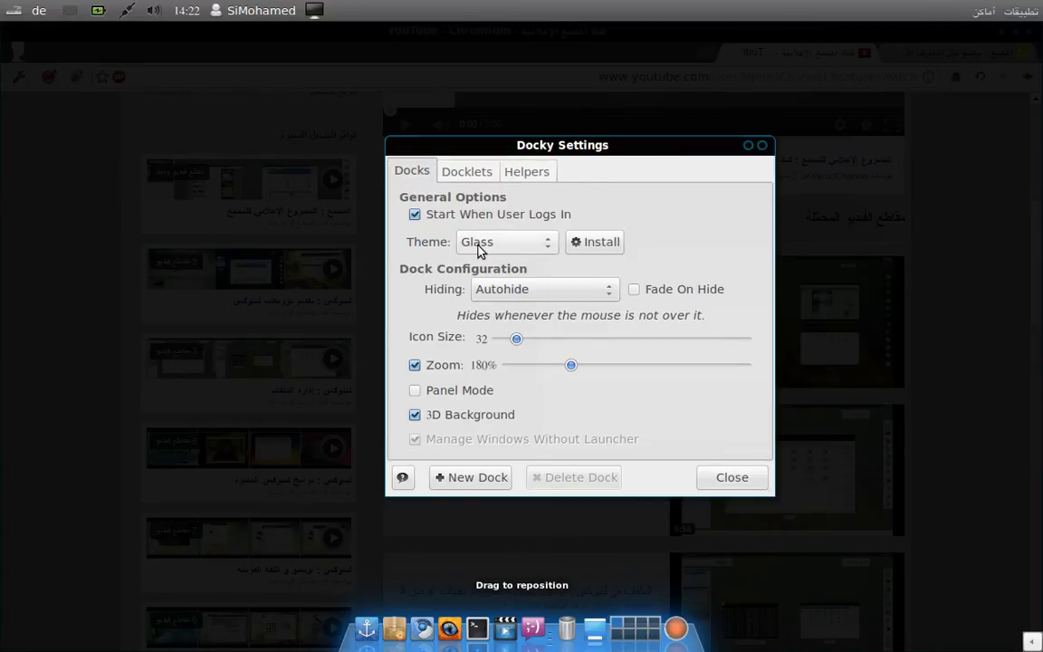
Try out several dock themes, including Air and Grayscale, and set the theme to HUD
left_click(512, 243)
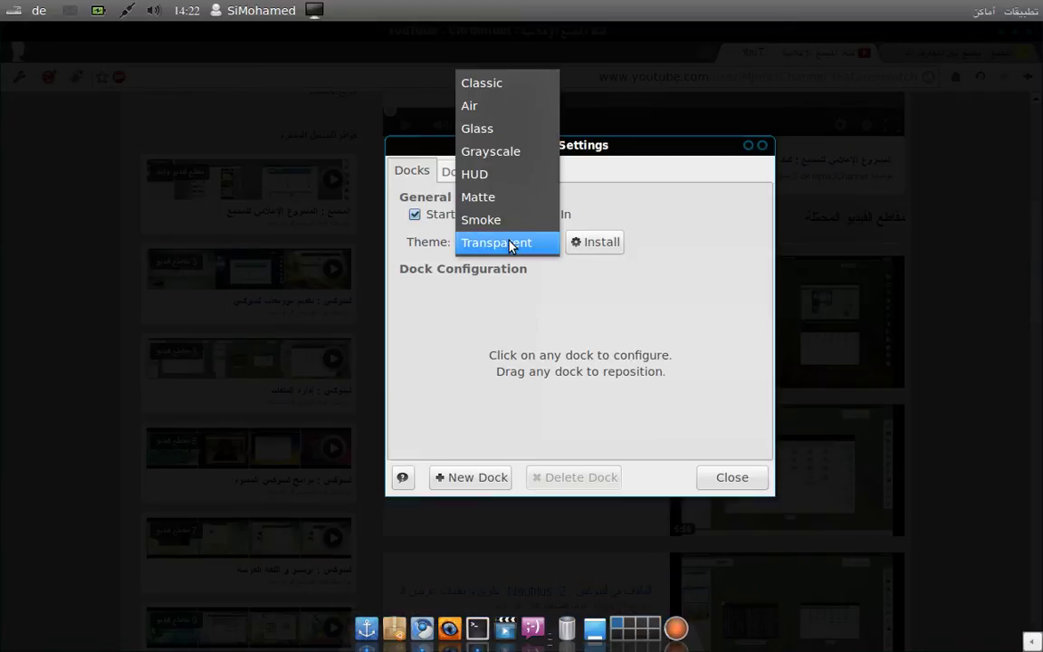
left_click(485, 104)
left_click(489, 245)
left_click(484, 241)
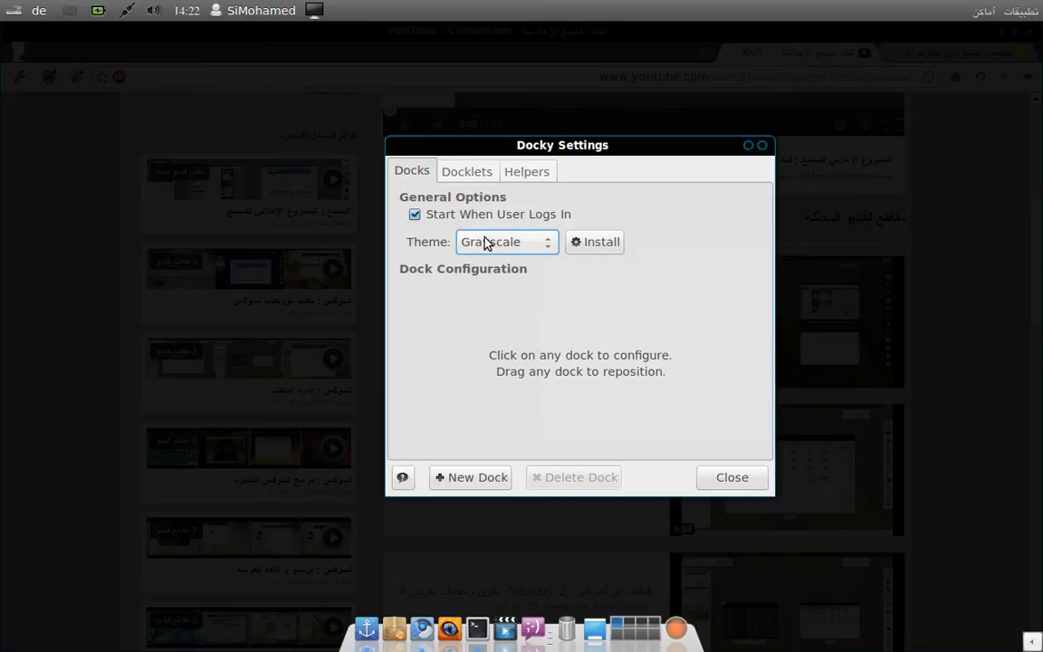
left_click(518, 244)
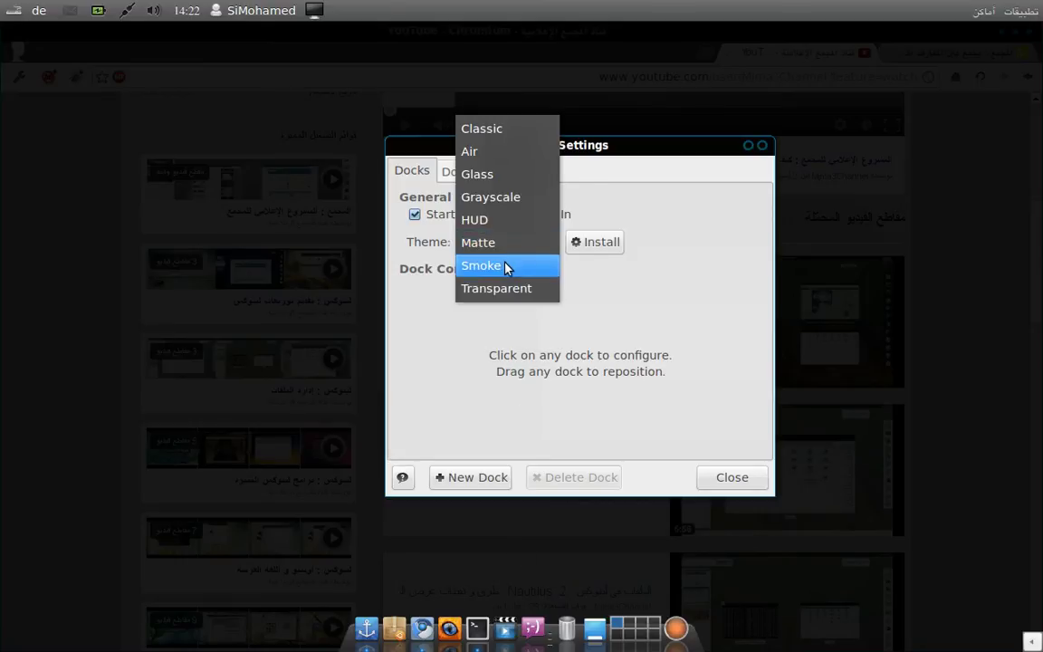
left_click(502, 224)
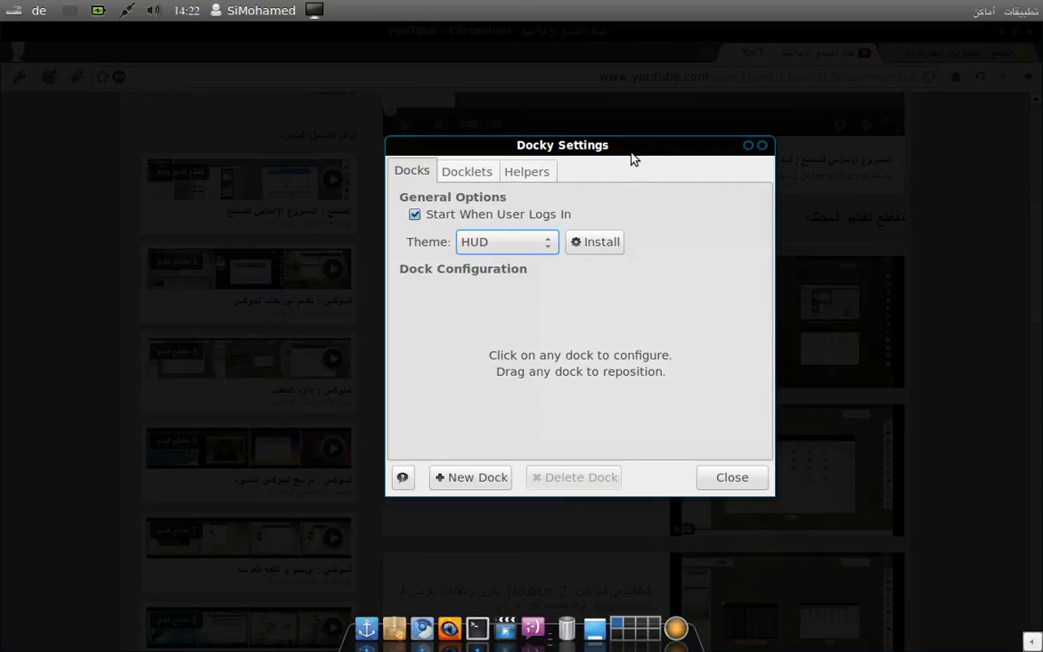
Close the Docky settings and minimize the Chromium window
left_click_drag(632, 152, 608, 161)
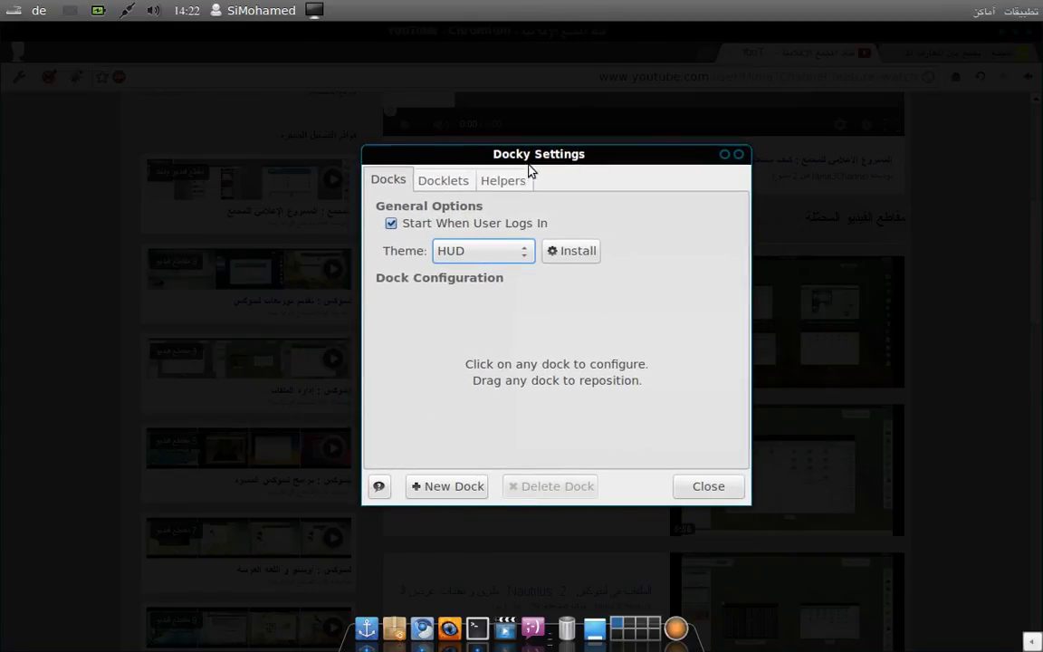
left_click_drag(496, 153, 520, 154)
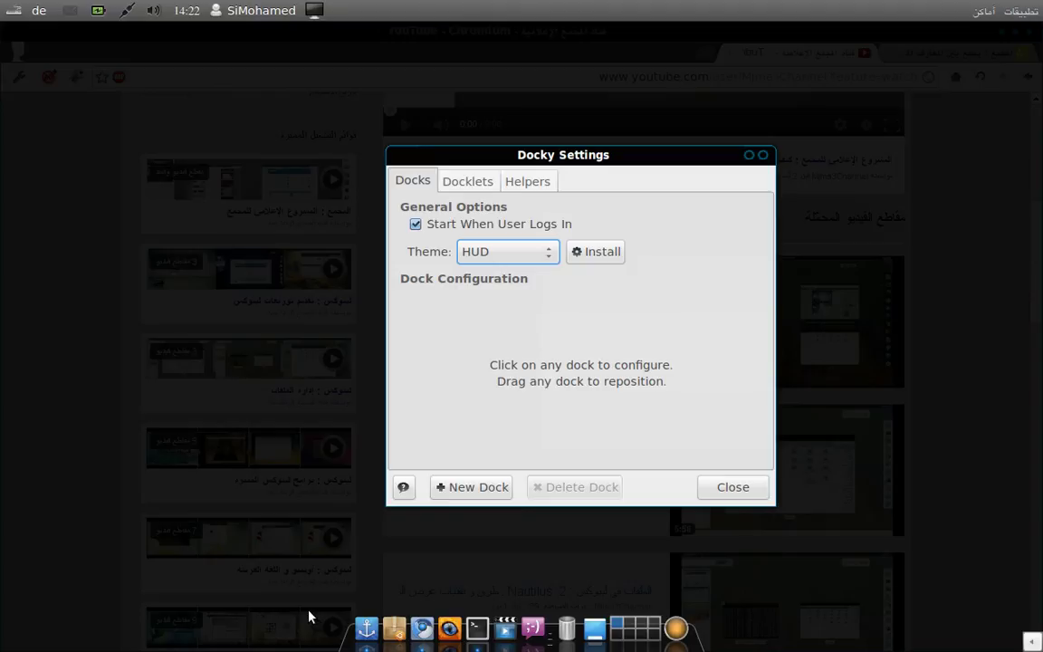
left_click(735, 489)
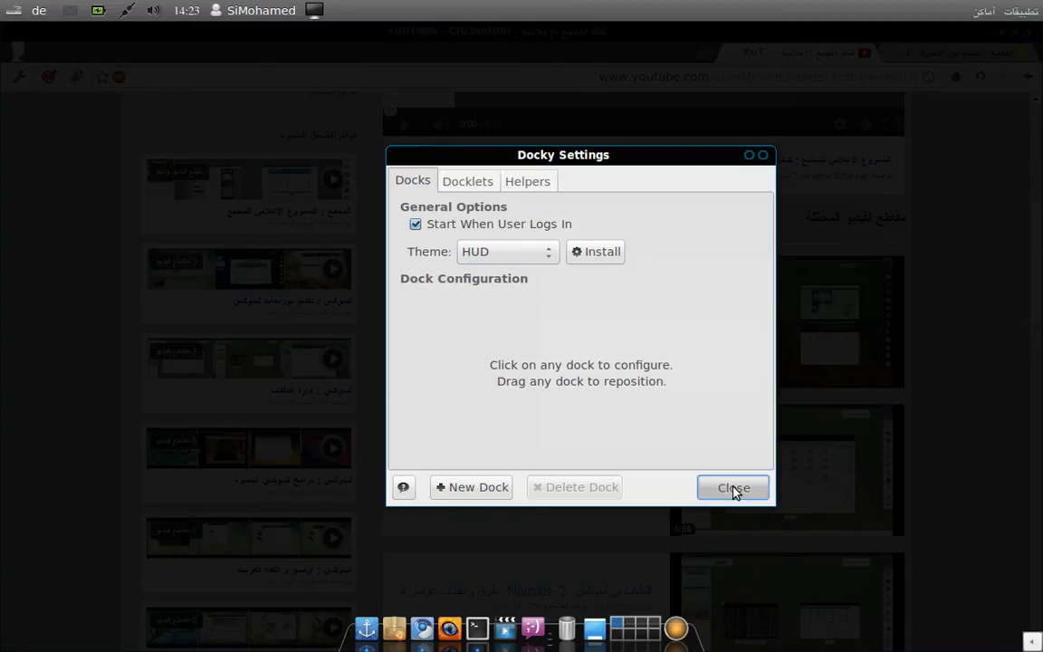
left_click(733, 490)
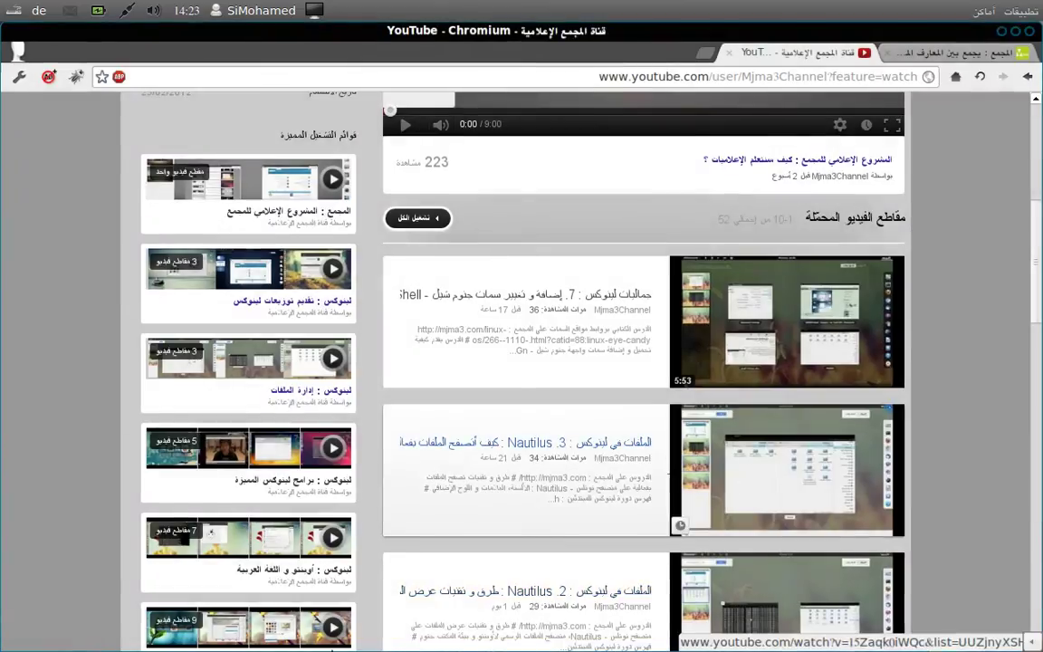
left_click(1015, 31)
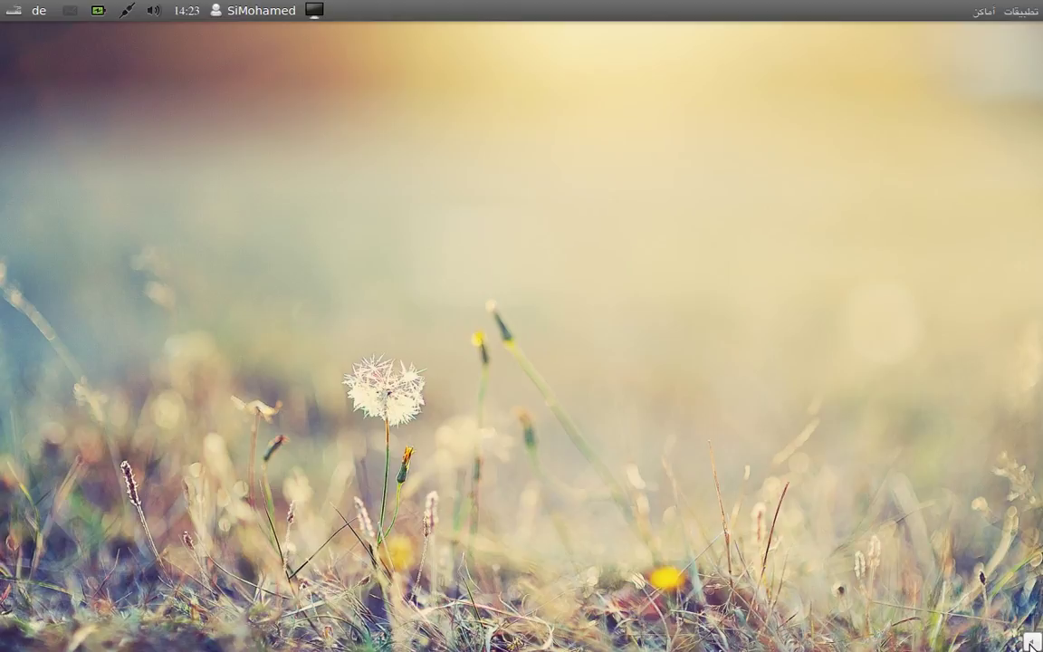
Unhide the bottom desktop panel and view its context options, leaving the panel undeleted
left_click(1030, 643)
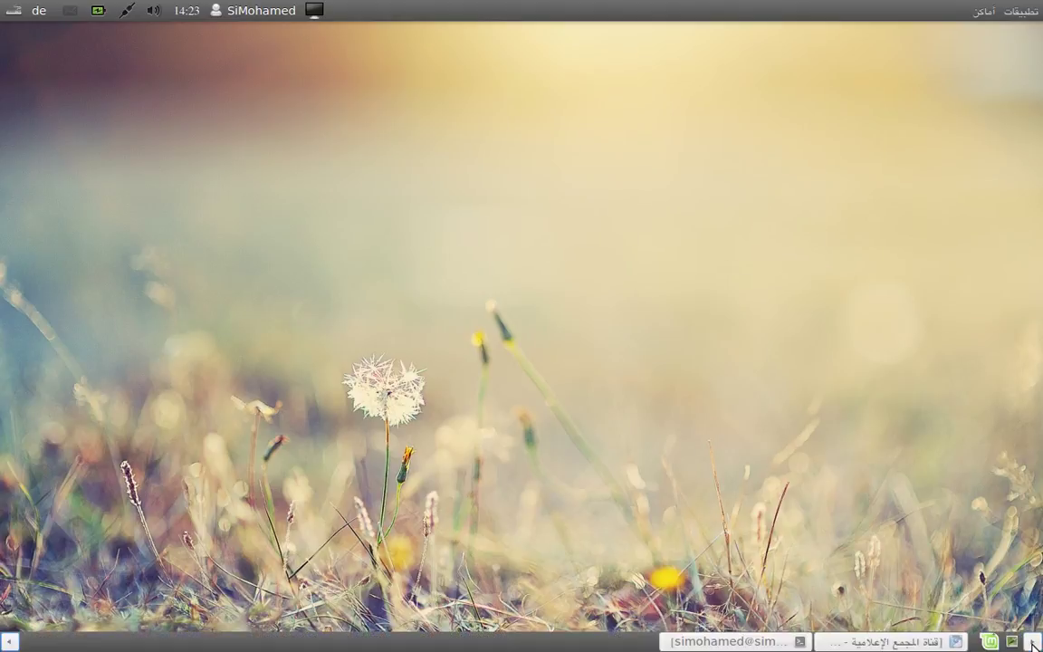
right_click(470, 643)
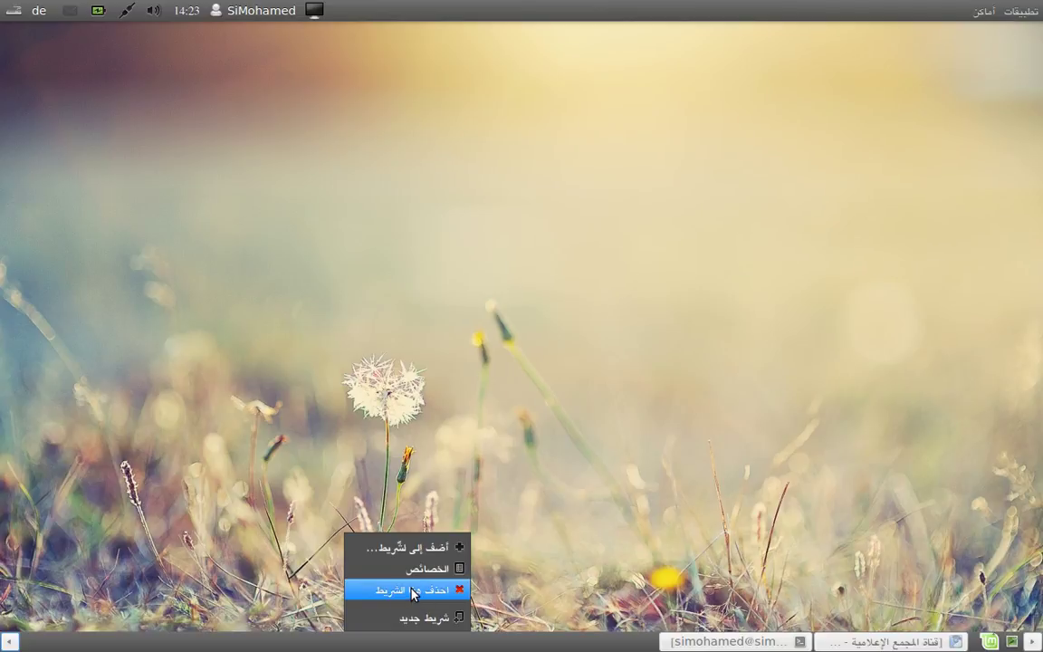
left_click(240, 632)
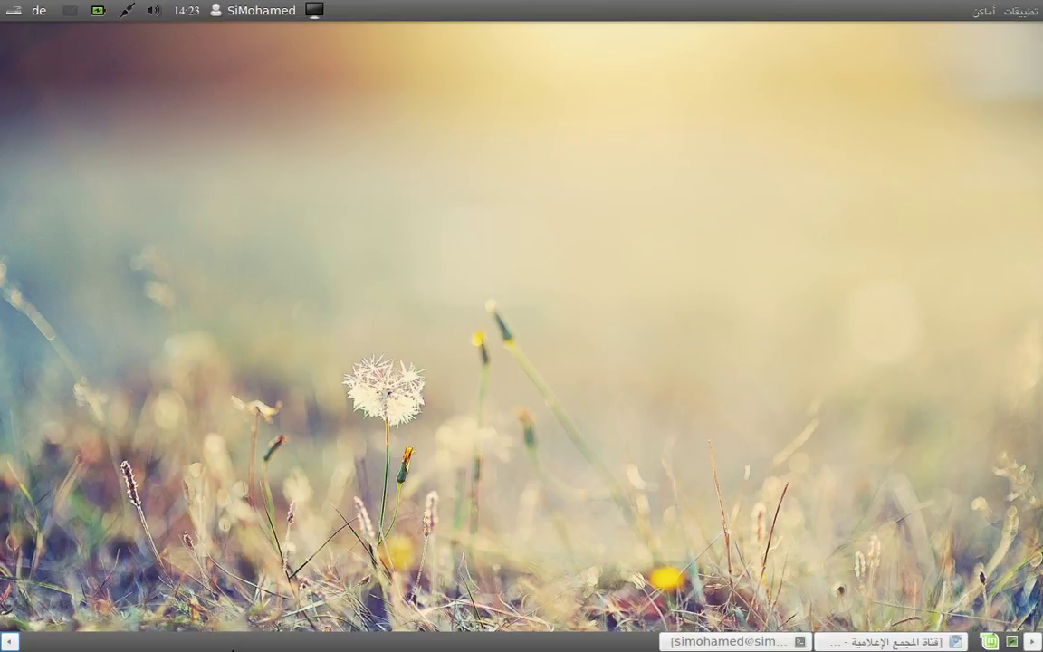
Restore the minimized terminal window from the bottom desktop panel
left_click(735, 648)
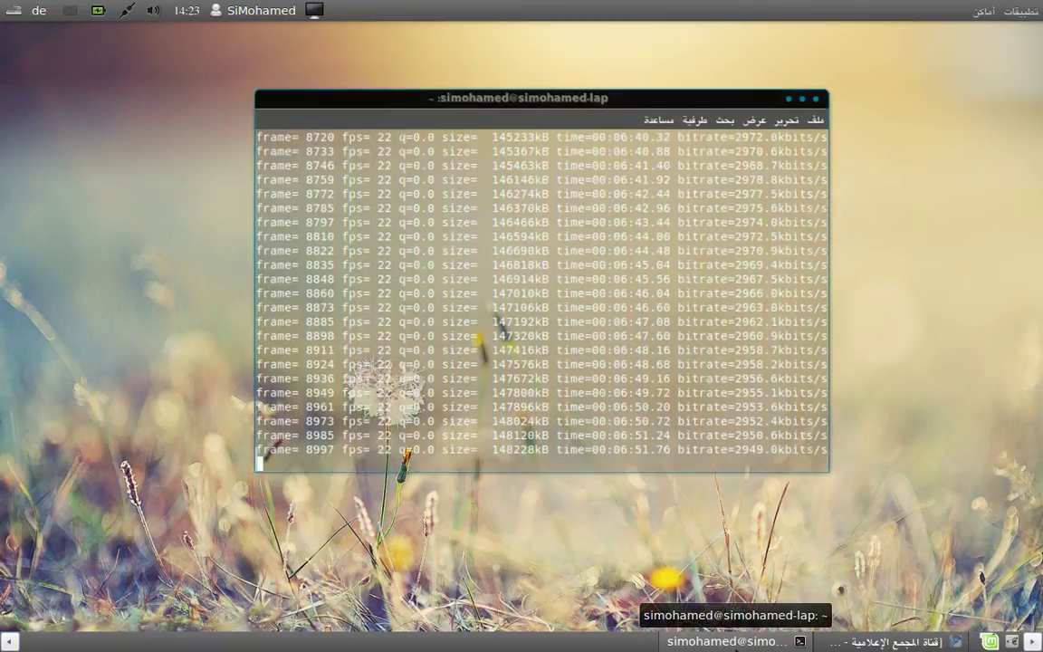